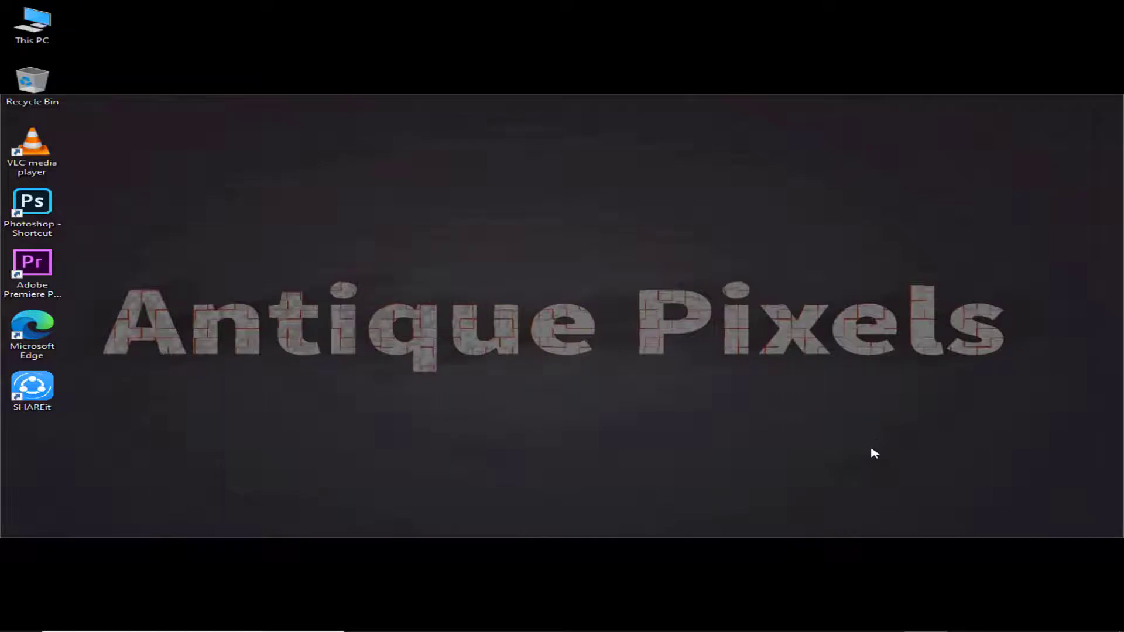
Step: Switch back to Photoshop to show the misty lake photo with the seated woman
{"action": "left_click", "coordinate": [581, 620]}
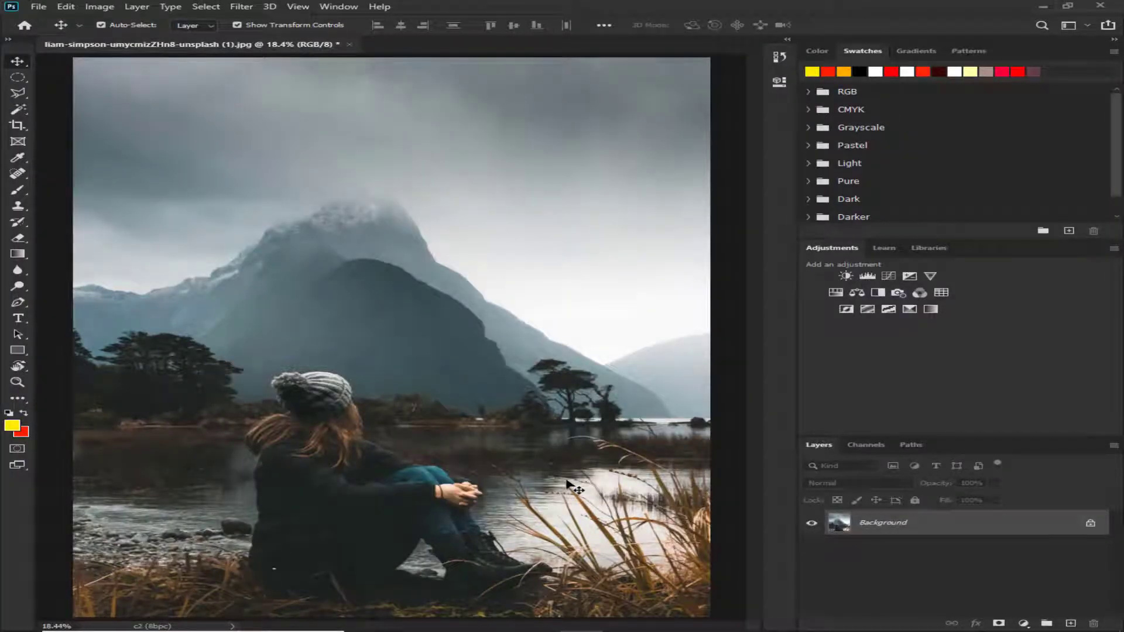
Step: Drag the orange light PNG from the Pngs folder onto the lake photo
{"action": "key", "text": "c"}
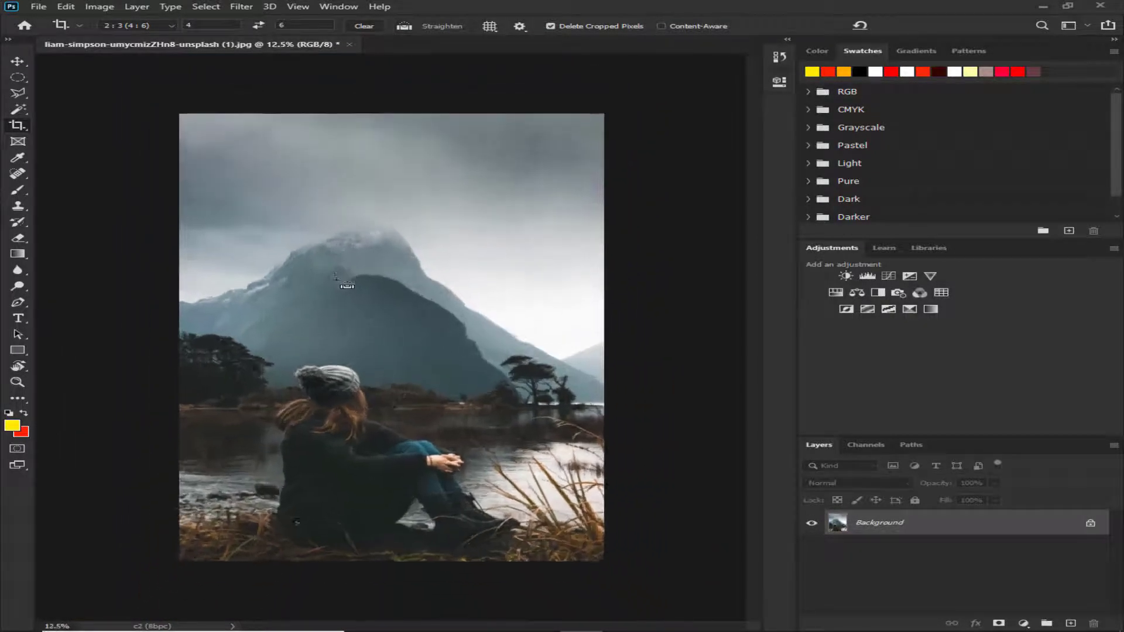
{"action": "key", "text": "ctrl+plus"}
{"action": "key", "text": "ctrl+minus"}
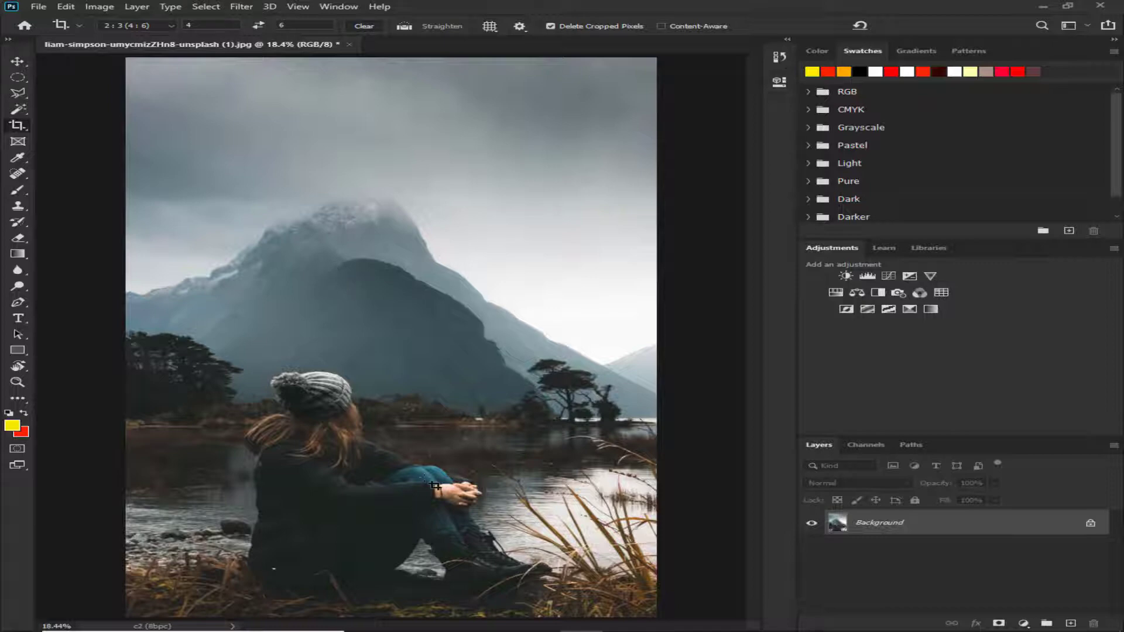
{"action": "left_click", "coordinate": [537, 626]}
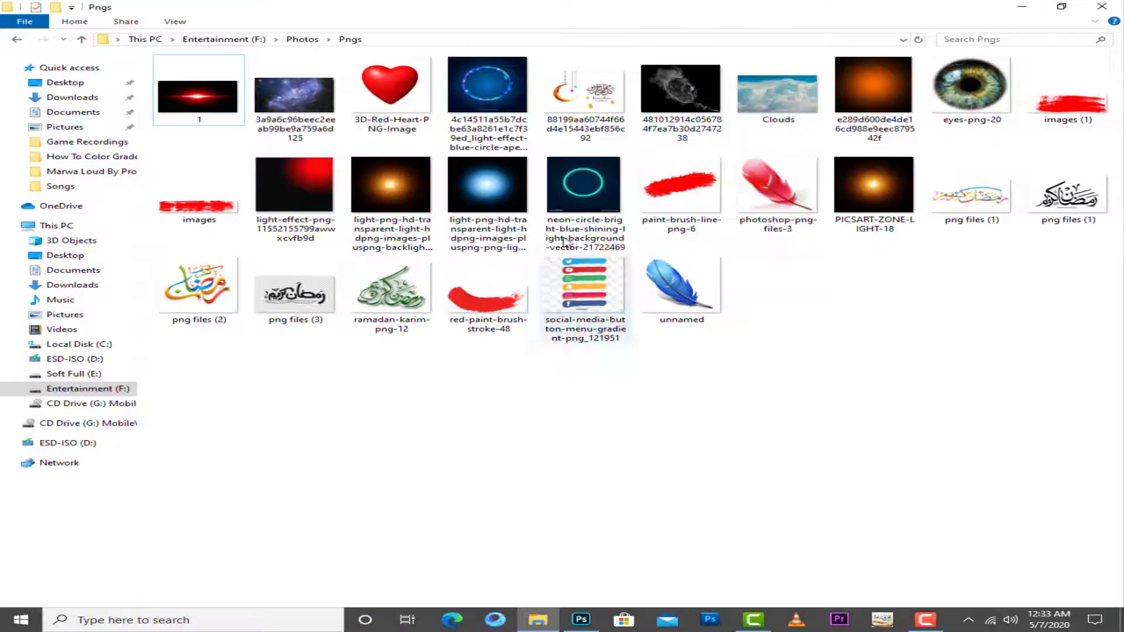
{"action": "mouse_move", "coordinate": [391, 187]}
{"action": "left_mouse_down"}
{"action": "mouse_move", "coordinate": [605, 617]}
{"action": "mouse_move", "coordinate": [520, 356]}
{"action": "left_mouse_up"}
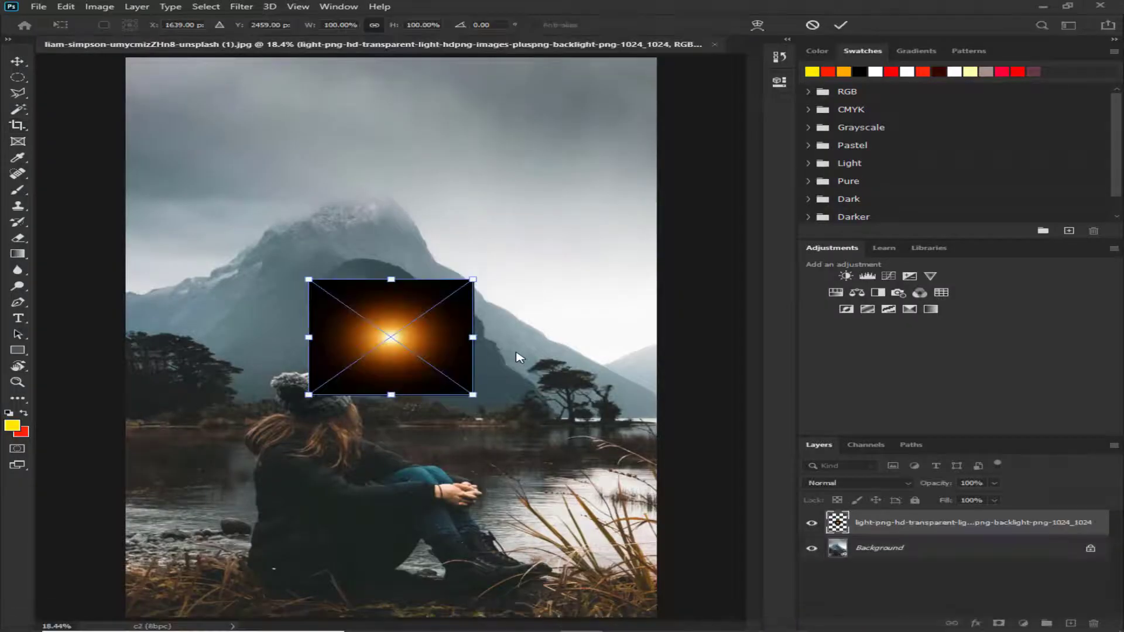
Step: Enlarge the placed glow to about double, commit it, and blend it in Screen mode
{"action": "left_click_drag", "start_coordinate": [473, 280], "coordinate": [681, 93]}
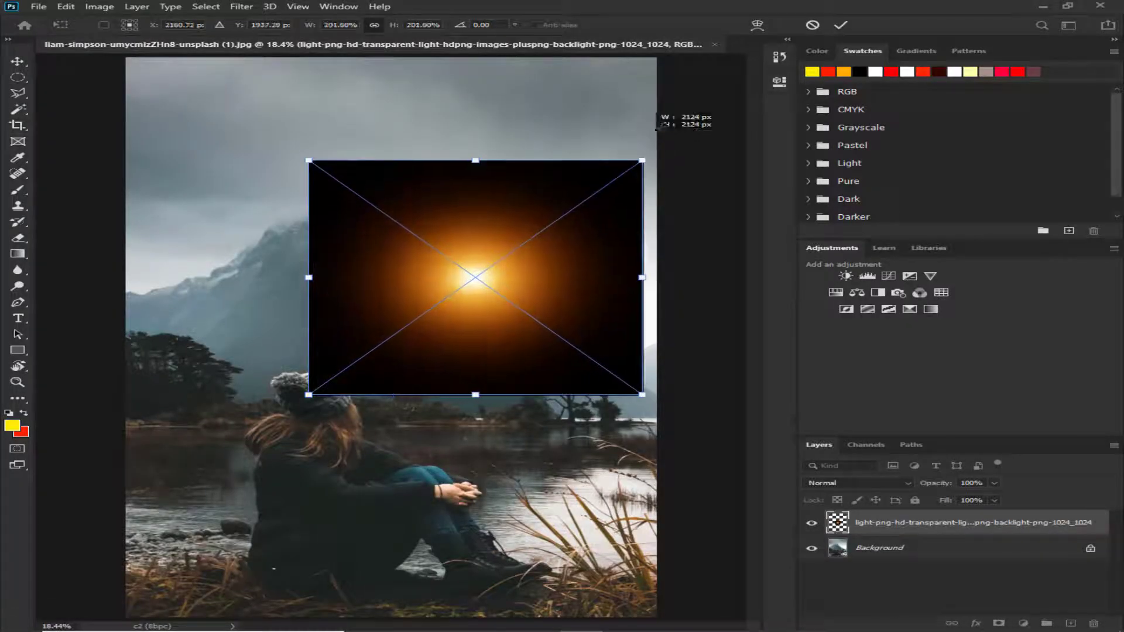
{"action": "left_click_drag", "start_coordinate": [467, 211], "coordinate": [426, 216]}
{"action": "key", "text": "Return"}
{"action": "key", "text": "c"}
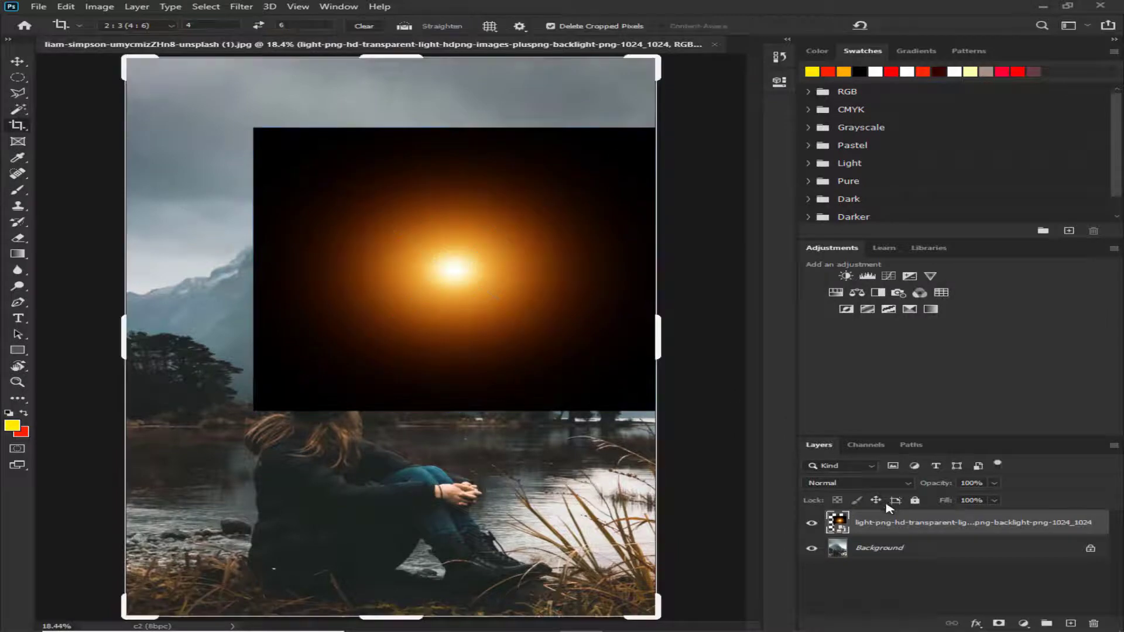
{"action": "left_click", "coordinate": [866, 483]}
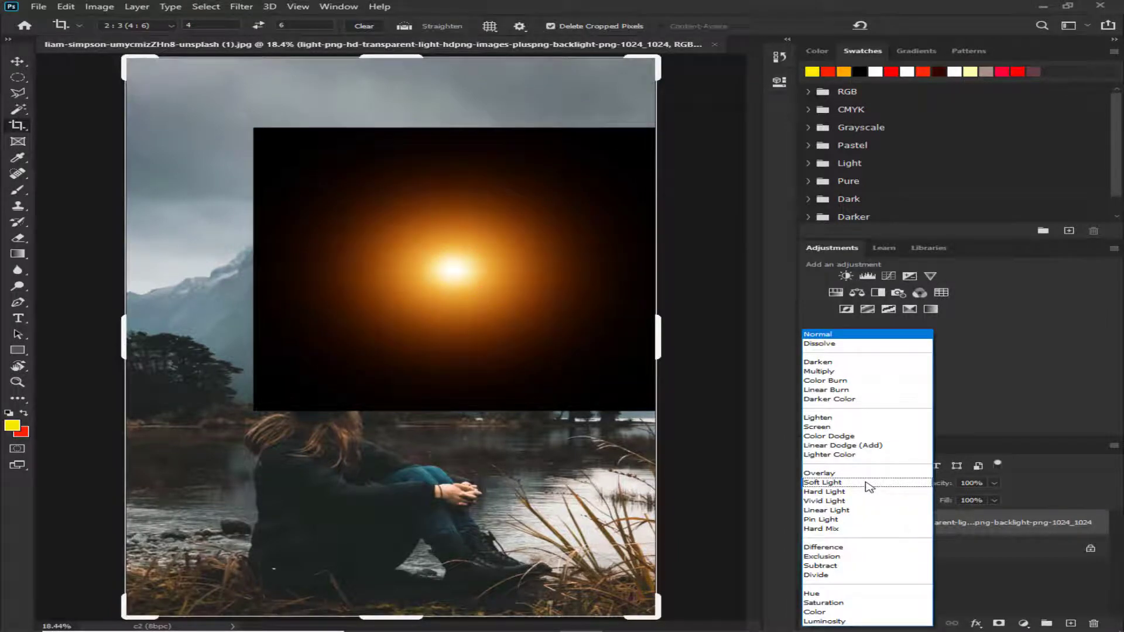
{"action": "left_click", "coordinate": [843, 427]}
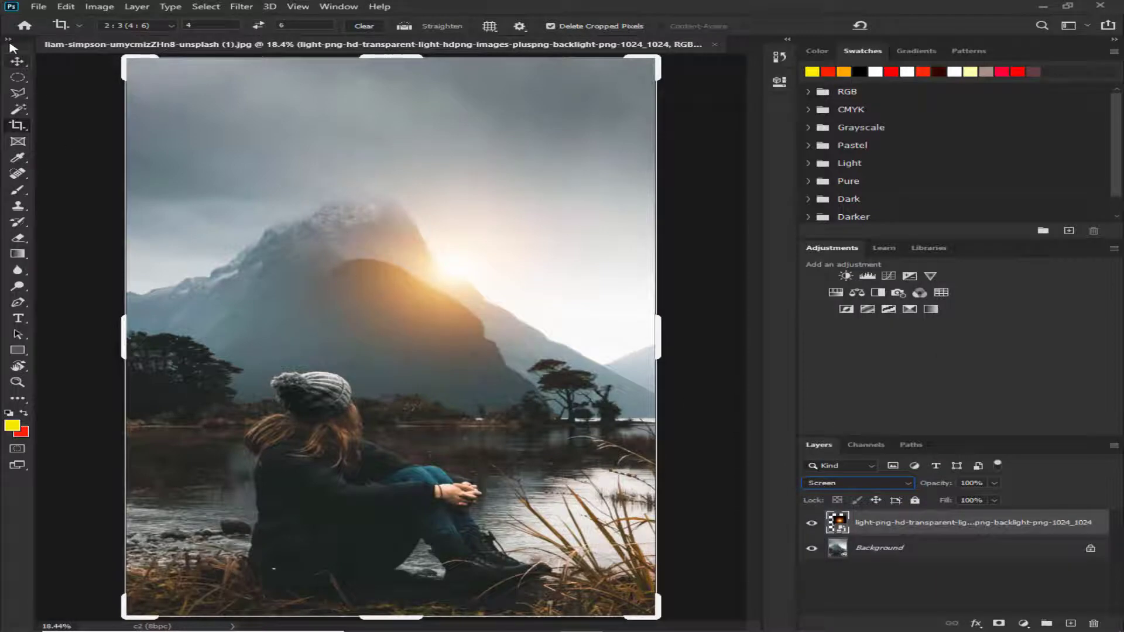
Step: Scale the glow up further and centre it over the mountain peak
{"action": "key", "text": "v"}
{"action": "mouse_move", "coordinate": [464, 275]}
{"action": "left_mouse_down"}
{"action": "mouse_move", "coordinate": [450, 451]}
{"action": "mouse_move", "coordinate": [638, 495]}
{"action": "mouse_move", "coordinate": [649, 556]}
{"action": "mouse_move", "coordinate": [614, 468]}
{"action": "mouse_move", "coordinate": [186, 53]}
{"action": "mouse_move", "coordinate": [371, 166]}
{"action": "mouse_move", "coordinate": [591, 529]}
{"action": "mouse_move", "coordinate": [529, 96]}
{"action": "mouse_move", "coordinate": [514, 195]}
{"action": "mouse_move", "coordinate": [95, 146]}
{"action": "left_mouse_up"}
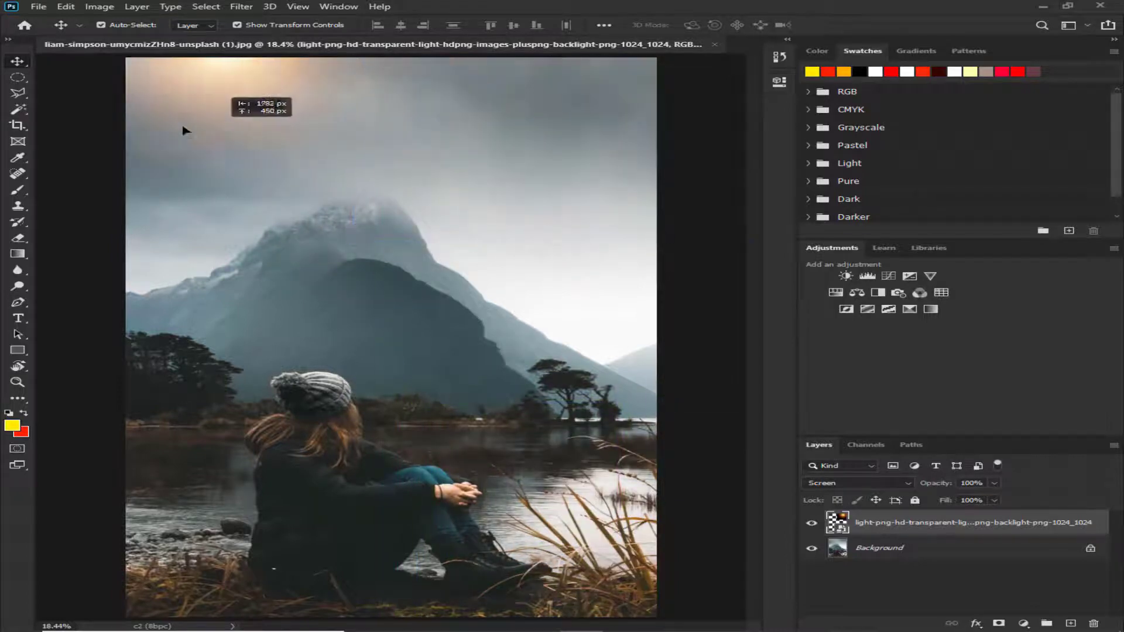
{"action": "mouse_move", "coordinate": [546, 322]}
{"action": "left_mouse_down"}
{"action": "mouse_move", "coordinate": [314, 306]}
{"action": "mouse_move", "coordinate": [188, 239]}
{"action": "mouse_move", "coordinate": [404, 363]}
{"action": "left_mouse_up"}
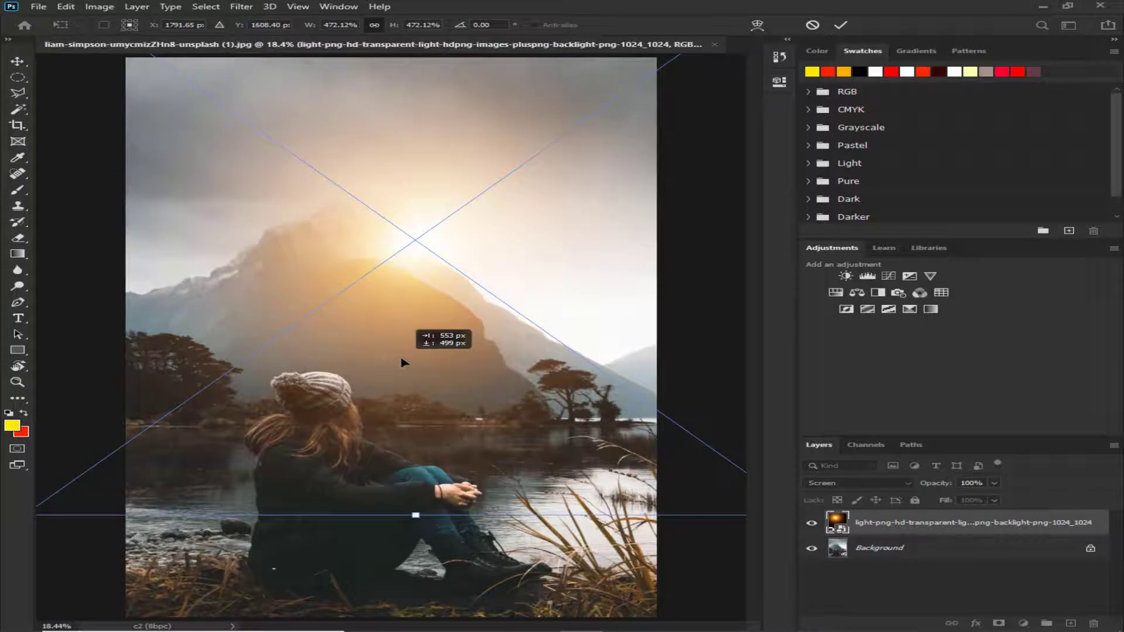
{"action": "type", "text": "1"}
{"action": "key", "text": "Return"}
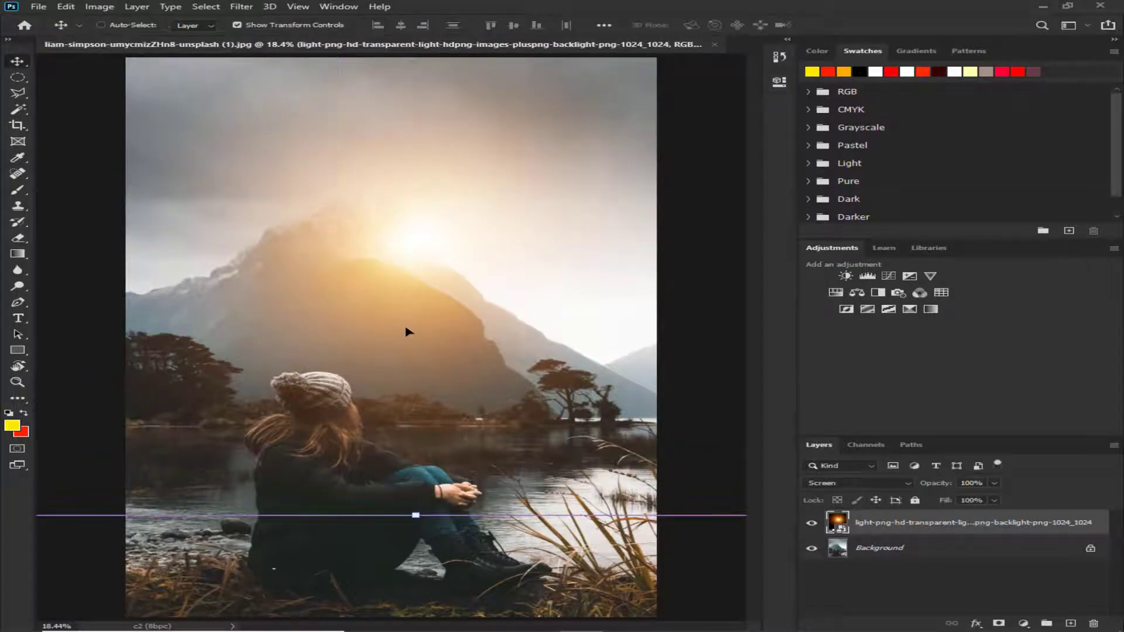
{"action": "key", "text": "ctrl+minus"}
{"action": "key", "text": "ctrl+plus"}
{"action": "key", "text": "ctrl+minus"}
{"action": "key", "text": "ctrl+minus"}
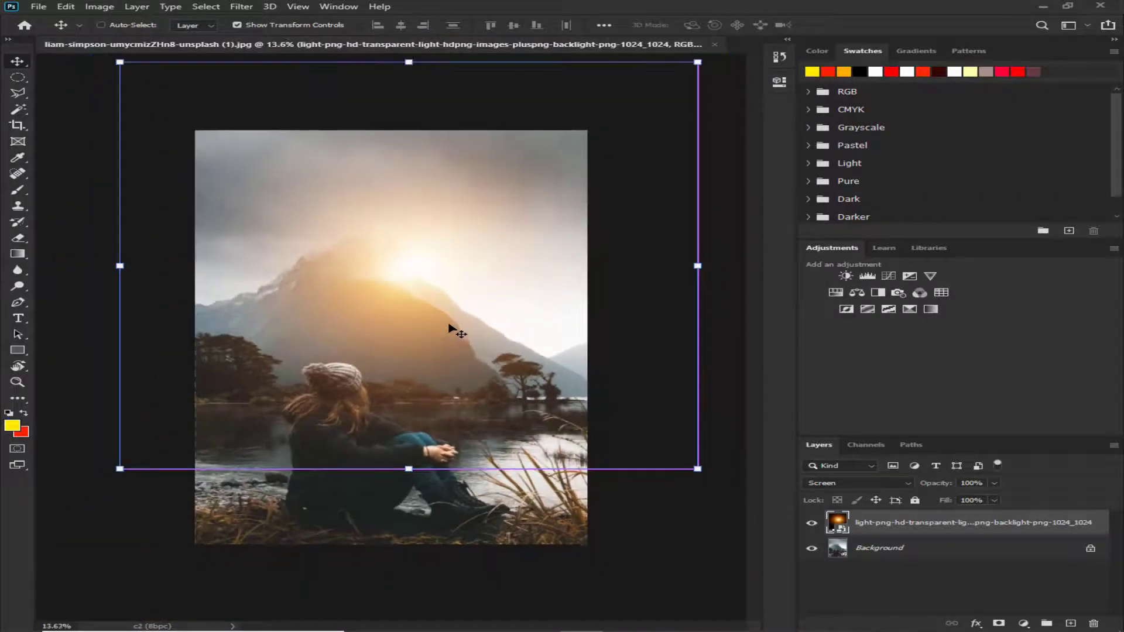
{"action": "key", "text": "ctrl+minus"}
{"action": "key", "text": "ctrl+plus"}
{"action": "key", "text": "ctrl+plus"}
{"action": "key", "text": "ctrl+minus"}
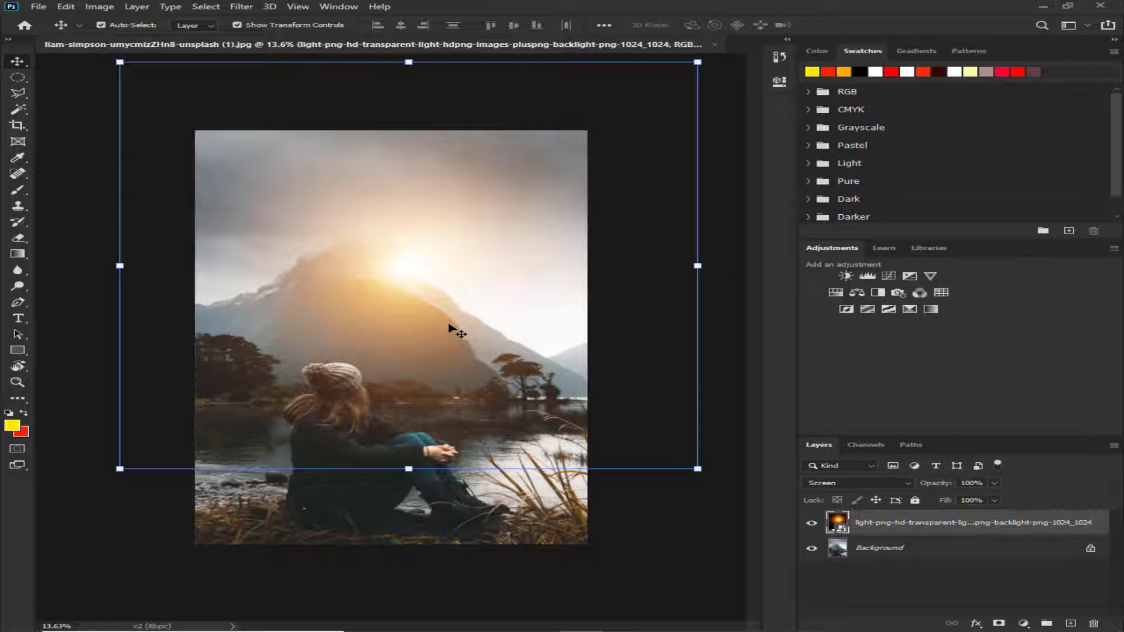
{"action": "key", "text": "ctrl+minus"}
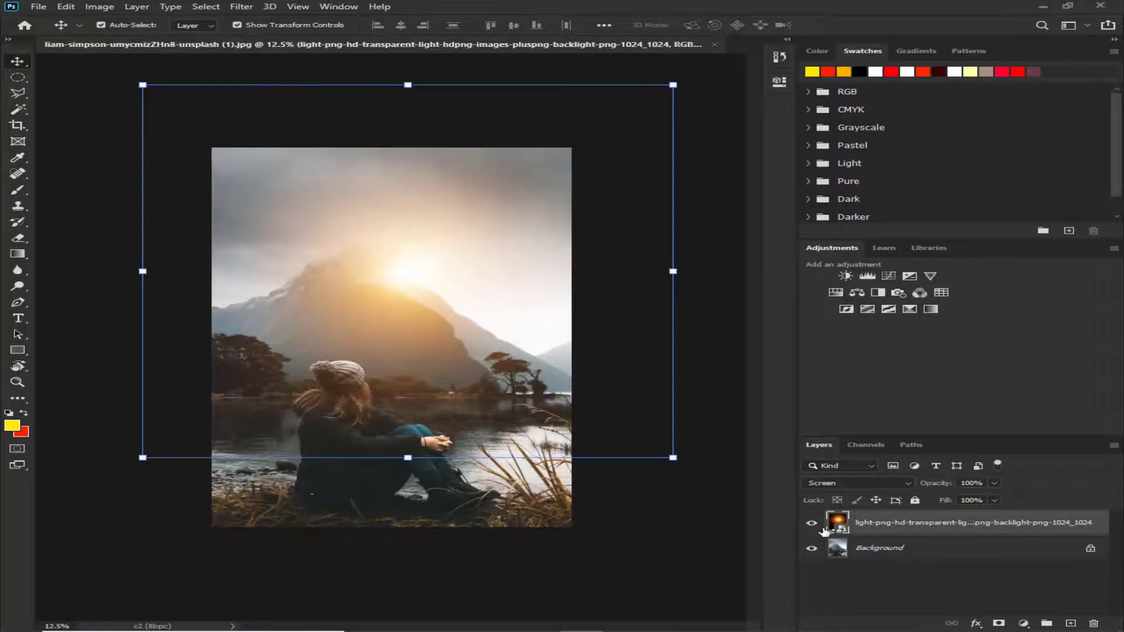
Step: Hide the glow layer and select the Background photo layer
{"action": "left_click", "coordinate": [813, 523]}
{"action": "left_click", "coordinate": [879, 548]}
{"action": "key", "text": "ctrl+plus"}
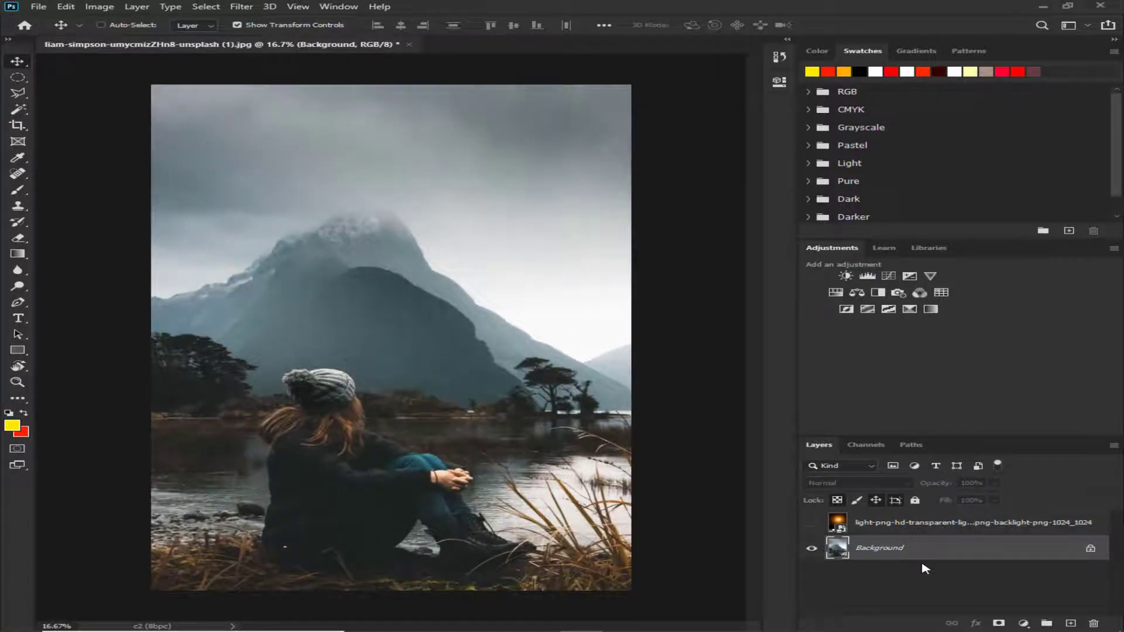
Step: Create a new empty Layer 1 above the Background, discarding a cleared Background copy
{"action": "key", "text": "ctrl+j"}
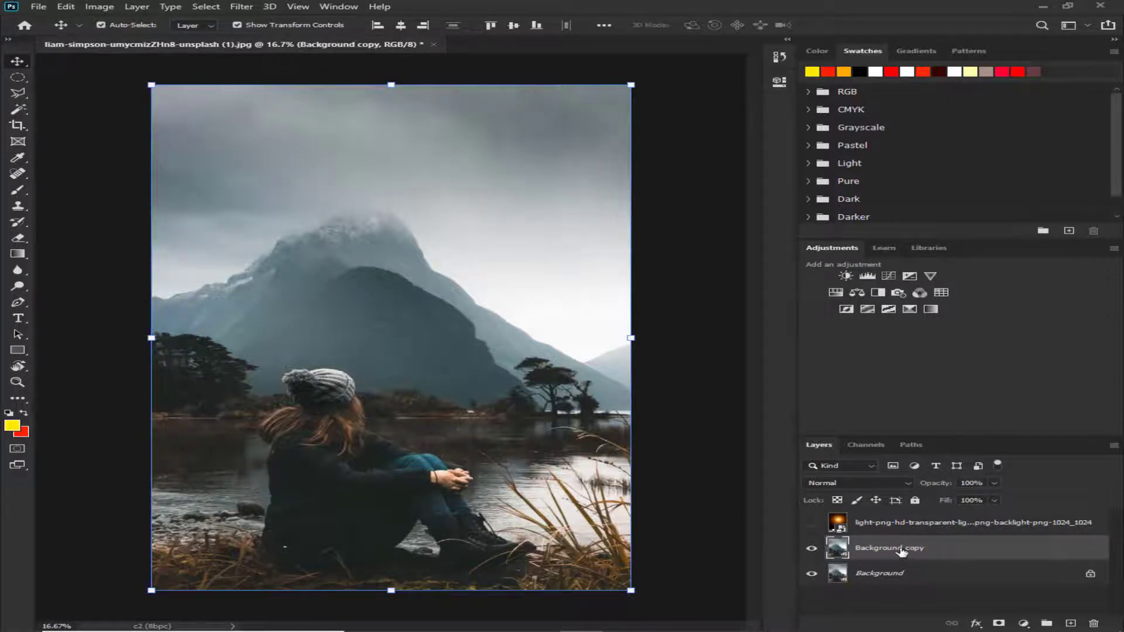
{"action": "key", "text": "ctrl+a"}
{"action": "left_click", "coordinate": [24, 90]}
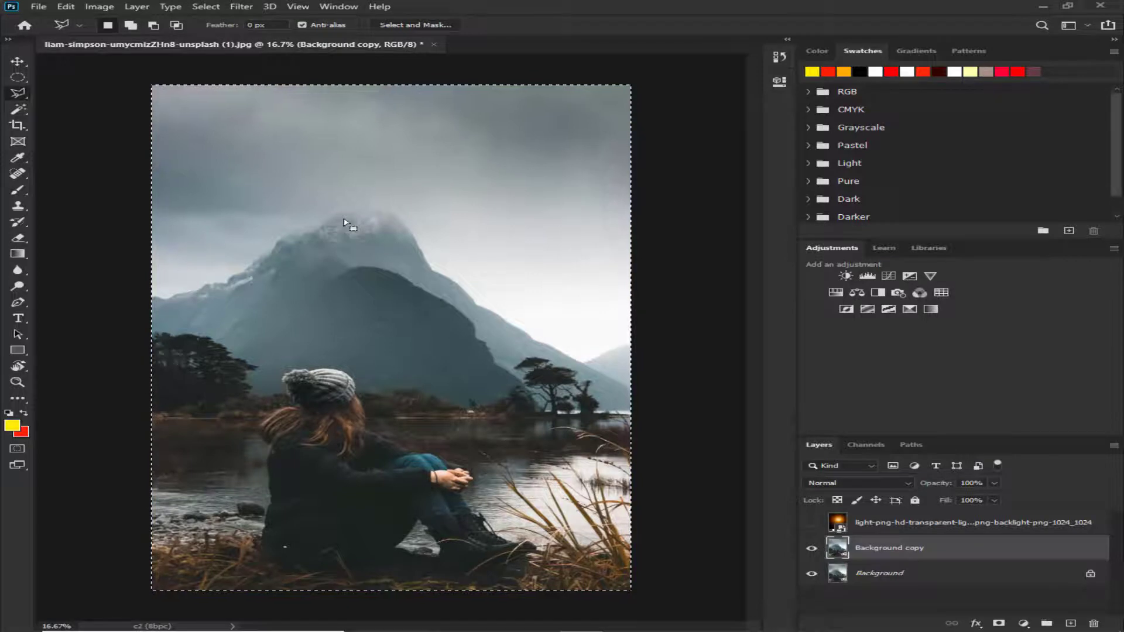
{"action": "key", "text": "Delete"}
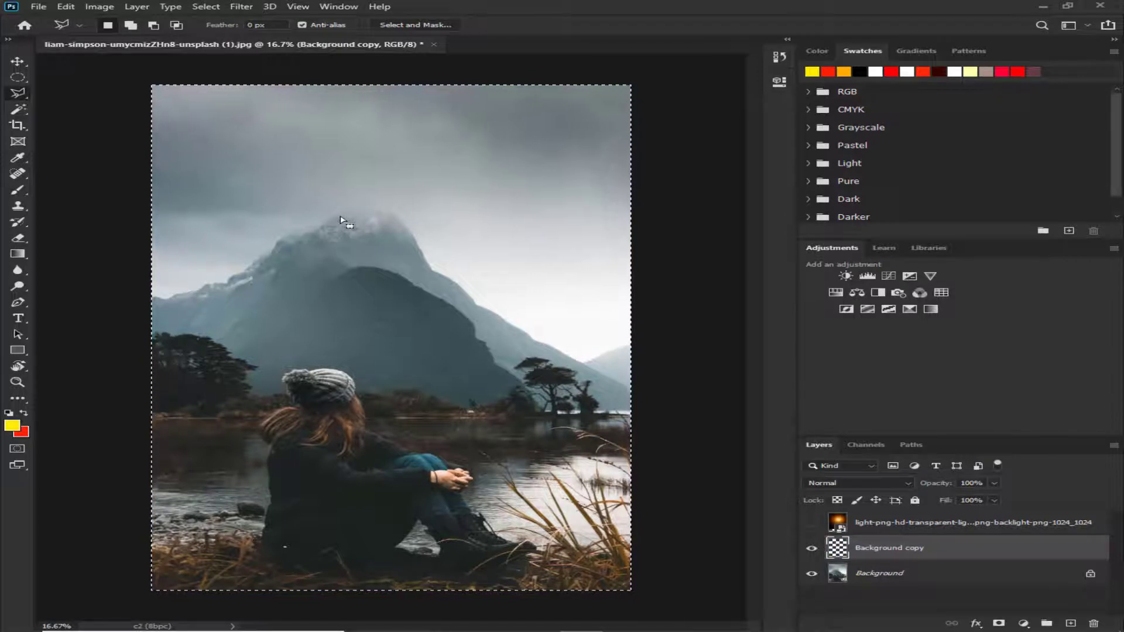
{"action": "key", "text": "ctrl+d"}
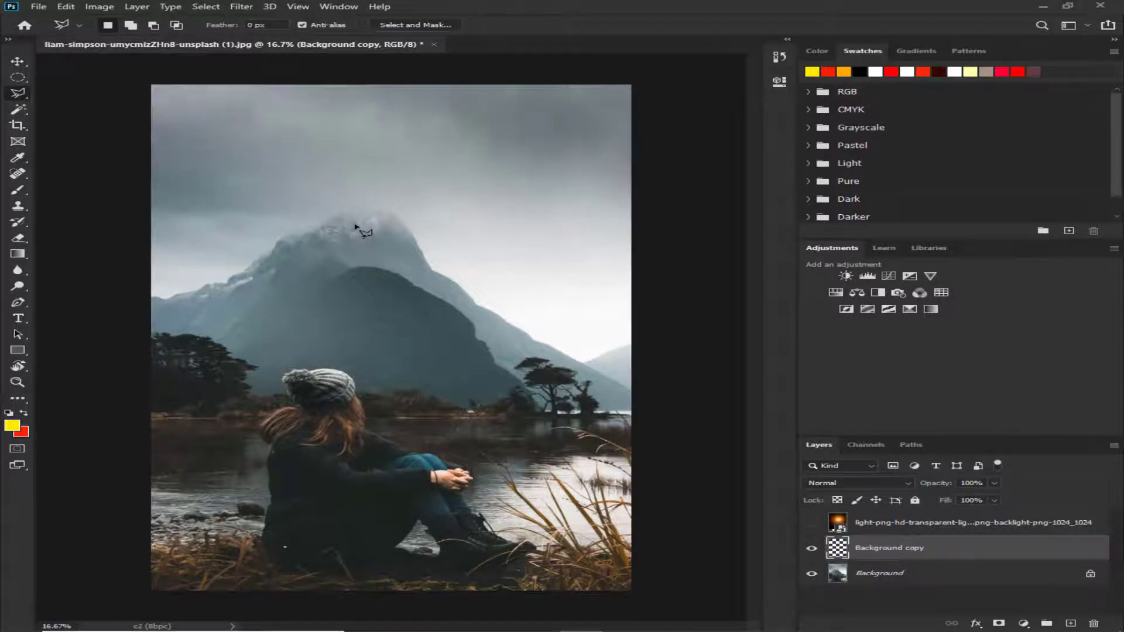
{"action": "key", "text": "Delete"}
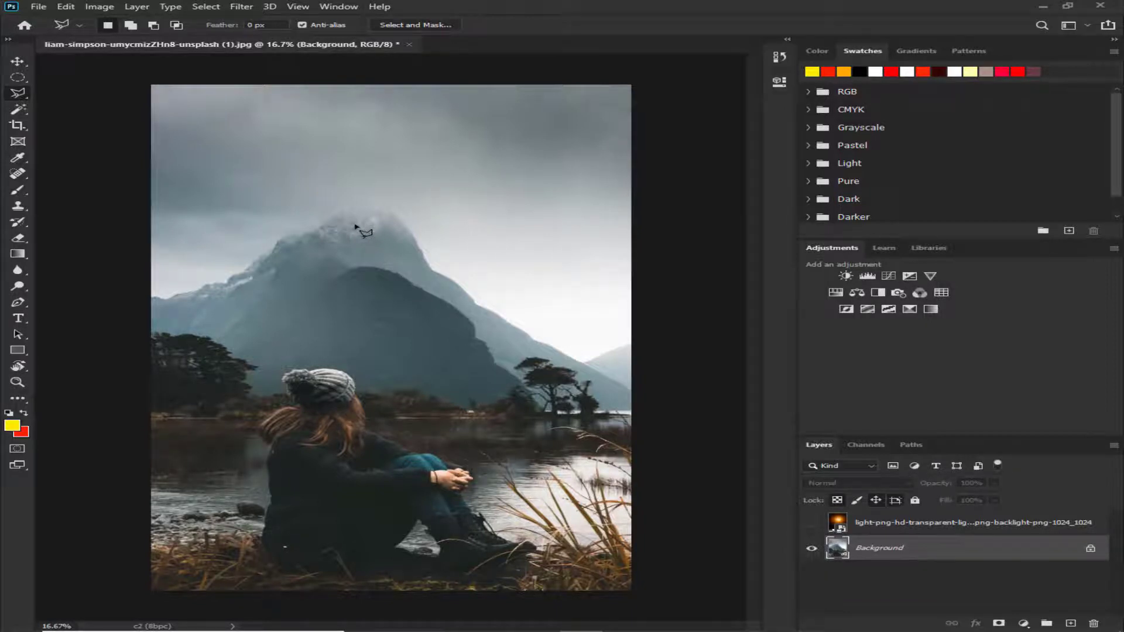
{"action": "key", "text": "ctrl+shift+alt+n"}
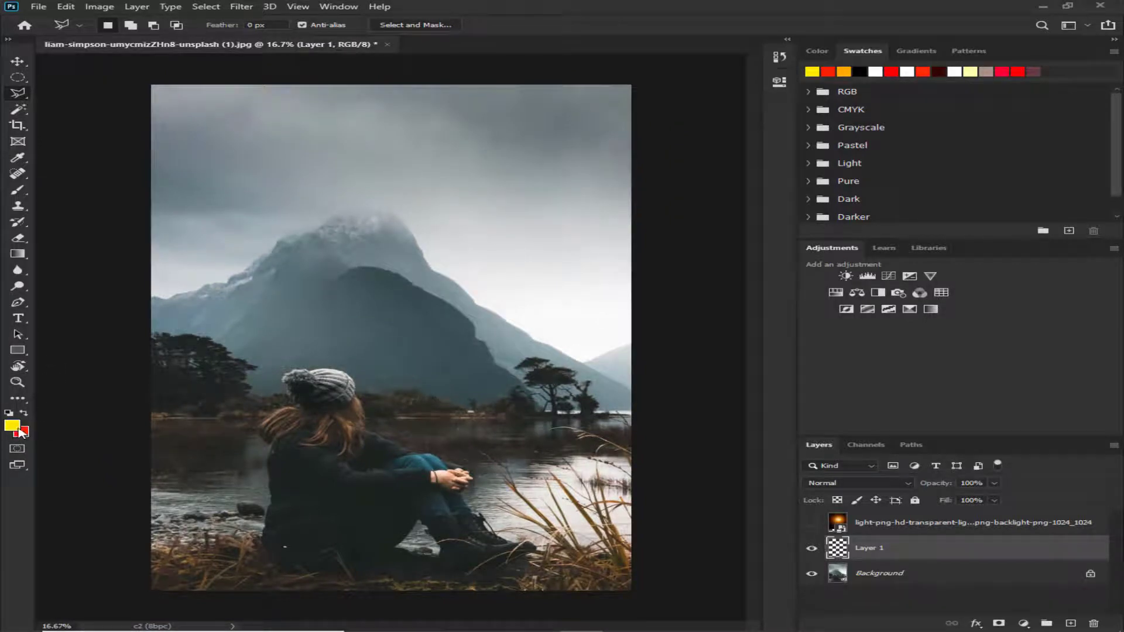
Step: Paint a large soft red spot in the sky with an enlarged brush
{"action": "left_click", "coordinate": [14, 192]}
{"action": "left_click", "coordinate": [24, 413]}
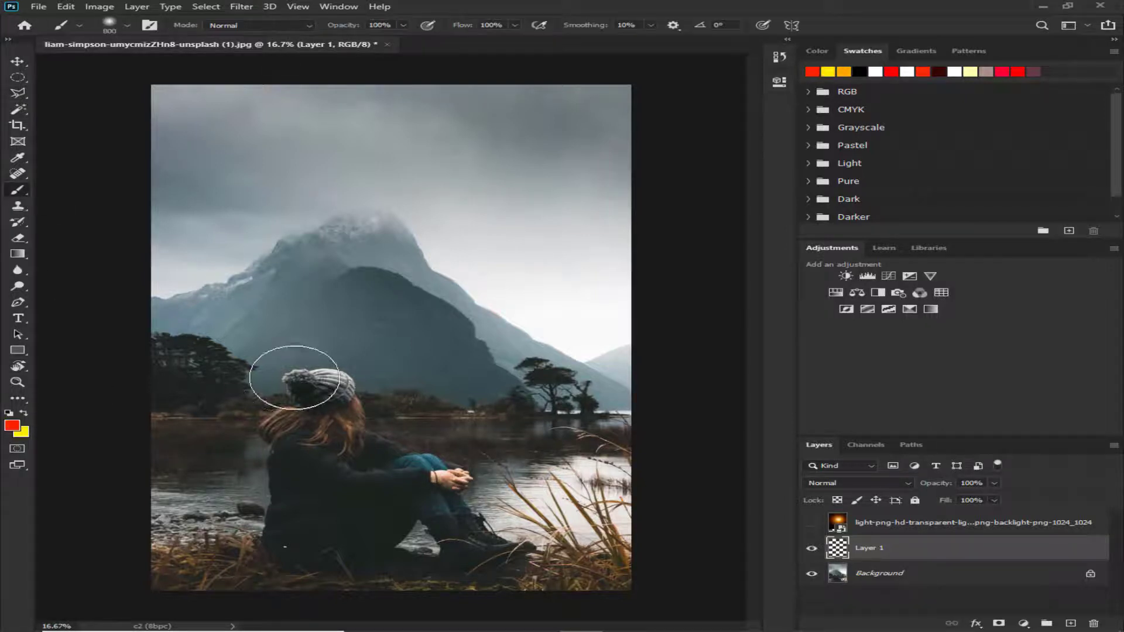
{"action": "key", "text": "bracketright"}
{"action": "key", "text": "bracketright"}
{"action": "key", "text": "bracketright"}
{"action": "key", "text": "bracketright"}
{"action": "key", "text": "bracketright"}
{"action": "key", "text": "bracketright"}
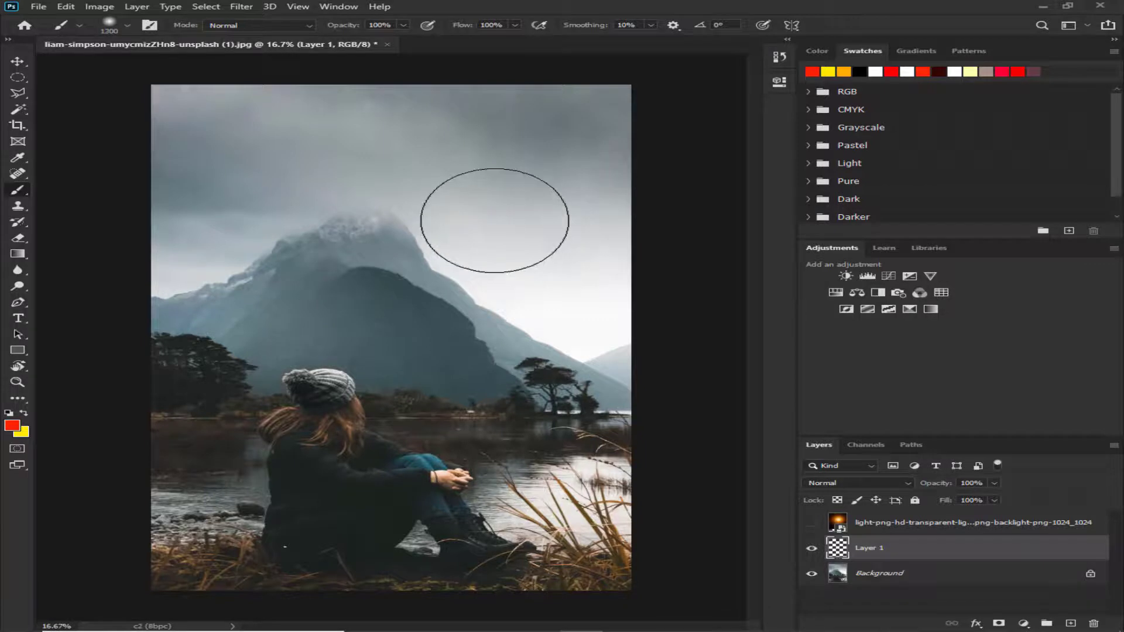
{"action": "key", "text": "bracketright"}
{"action": "key", "text": "bracketright"}
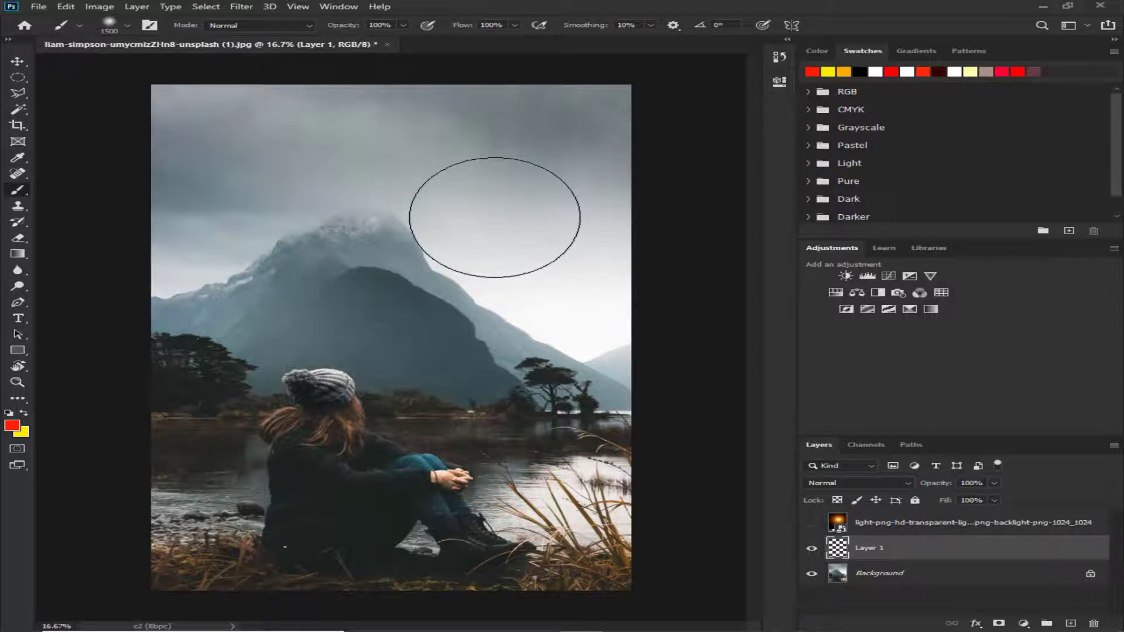
{"action": "left_click", "coordinate": [495, 217]}
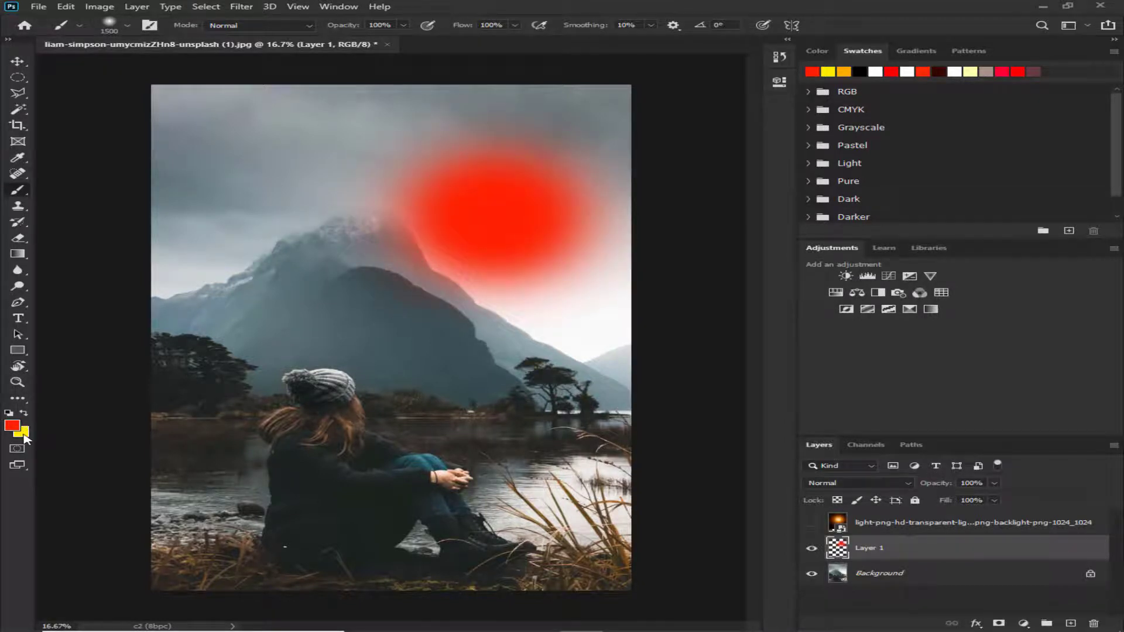
Step: Dab a bright yellow core into the red spot, then shift the glow left and up
{"action": "left_click", "coordinate": [25, 414]}
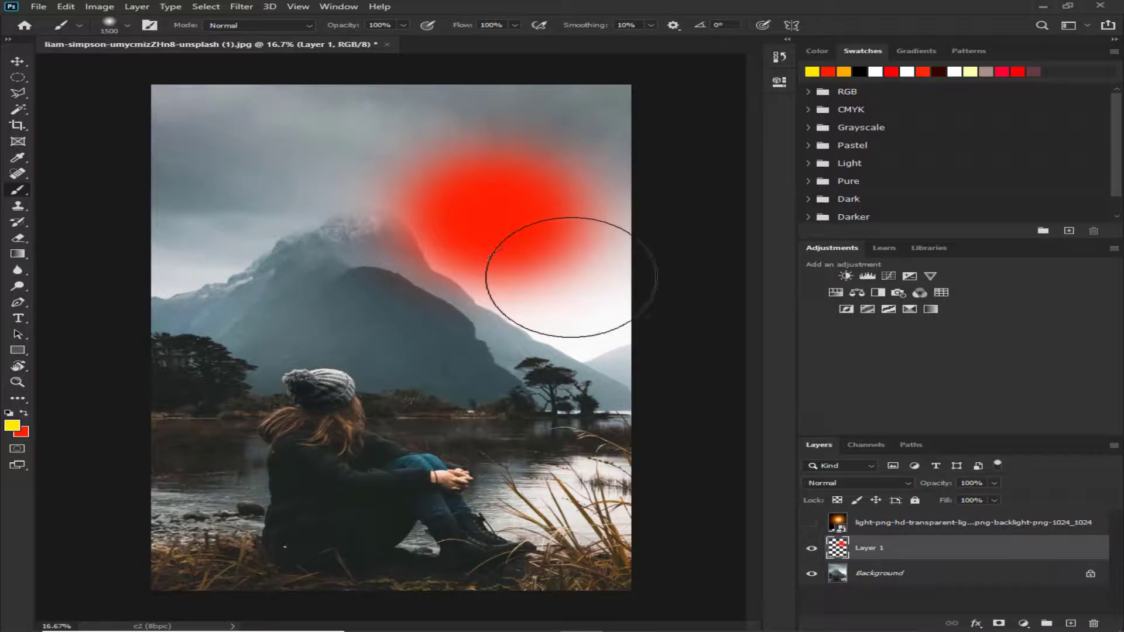
{"action": "key", "text": "bracketleft"}
{"action": "key", "text": "bracketleft"}
{"action": "key", "text": "bracketleft"}
{"action": "key", "text": "bracketleft"}
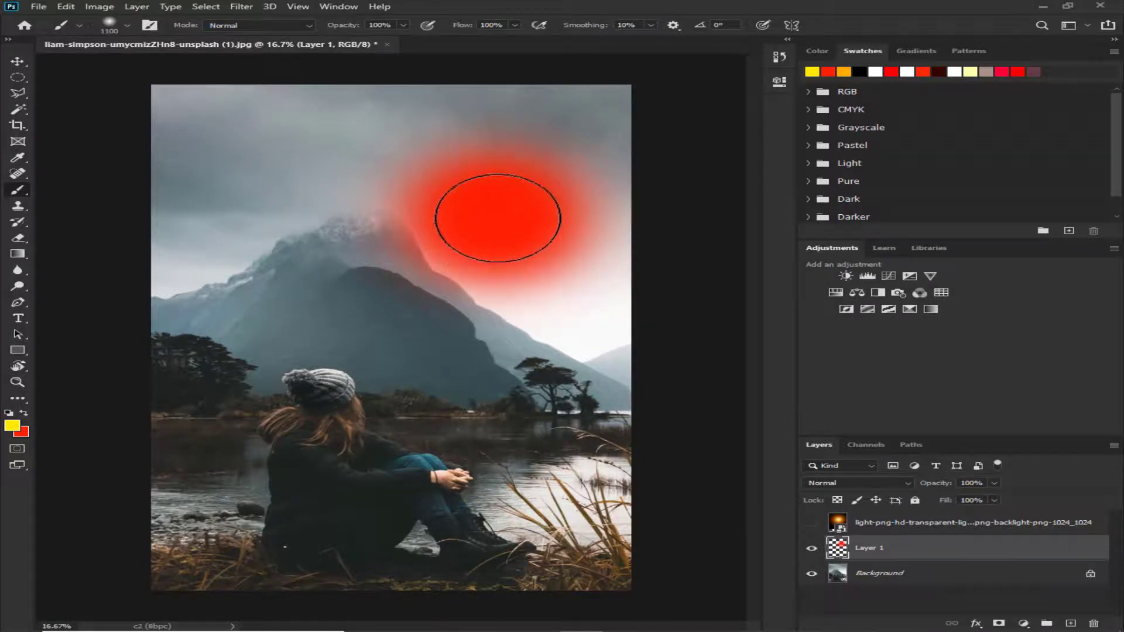
{"action": "key", "text": "bracketright"}
{"action": "left_click", "coordinate": [498, 216]}
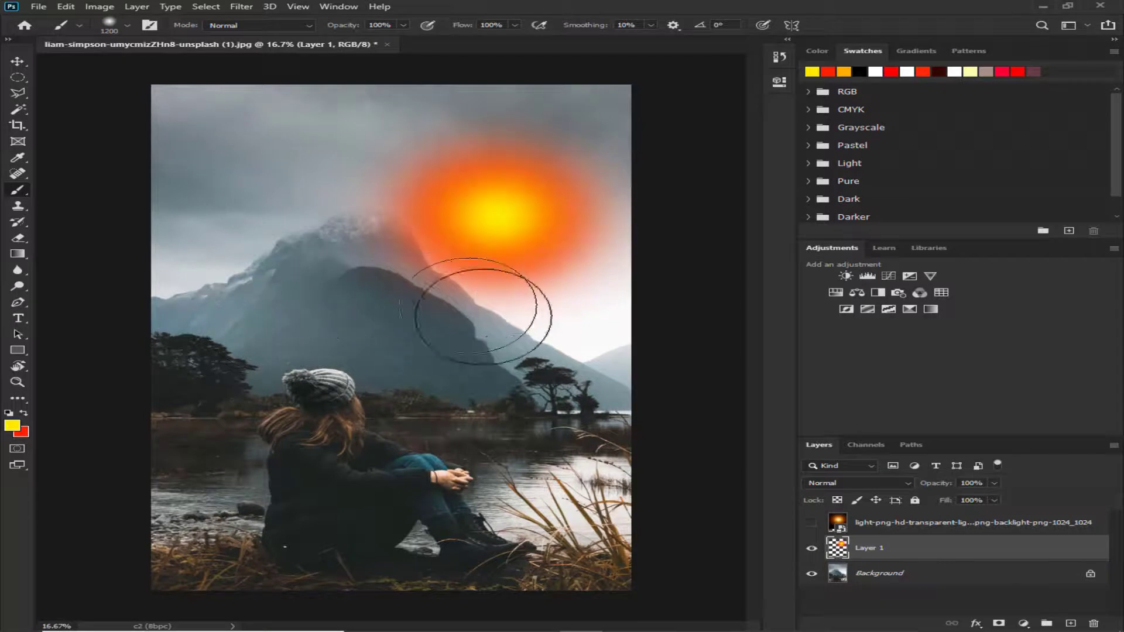
{"action": "left_click", "coordinate": [498, 217]}
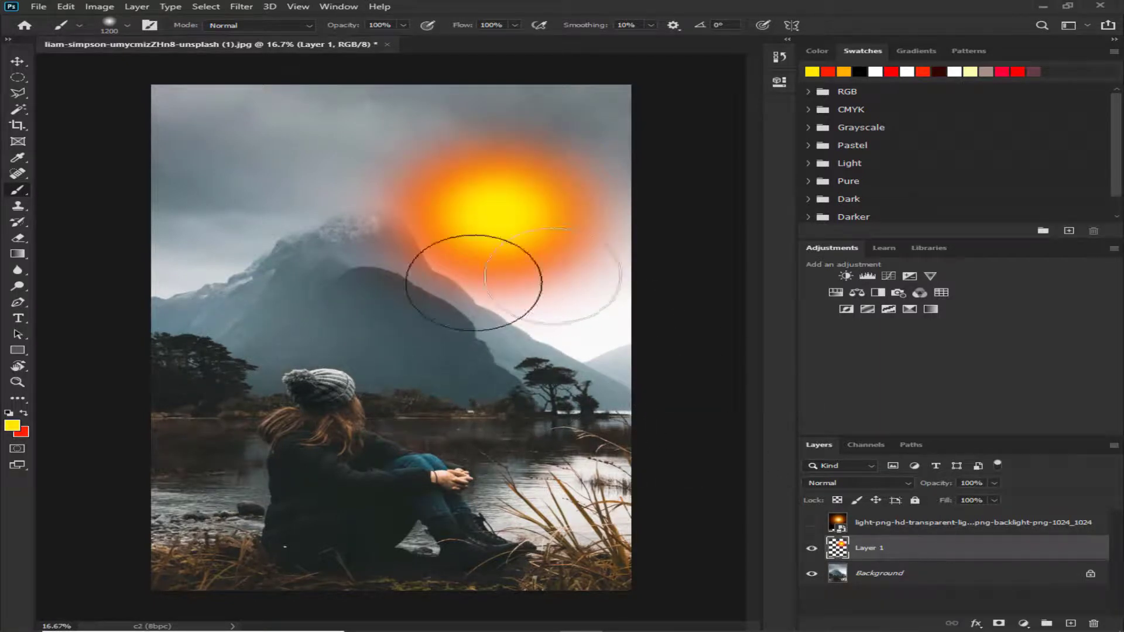
{"action": "left_click", "coordinate": [18, 61]}
{"action": "mouse_move", "coordinate": [543, 191]}
{"action": "left_mouse_down"}
{"action": "mouse_move", "coordinate": [431, 180]}
{"action": "mouse_move", "coordinate": [530, 182]}
{"action": "left_mouse_up"}
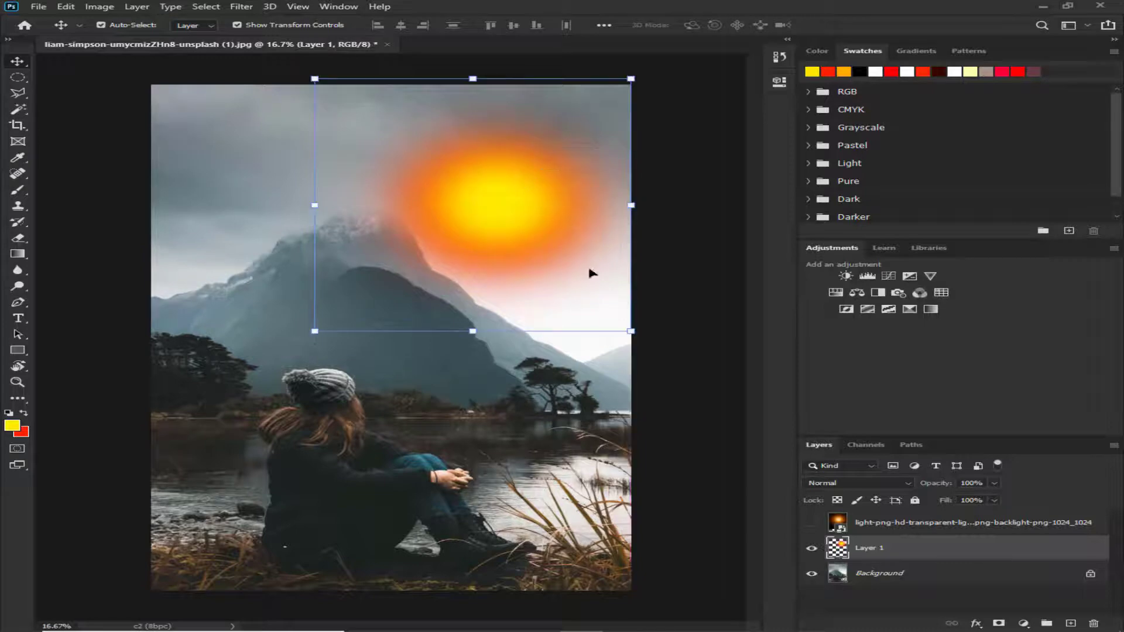
Step: Set Layer 1's blend mode to Screen after briefly trying Lighten
{"action": "left_click", "coordinate": [867, 484]}
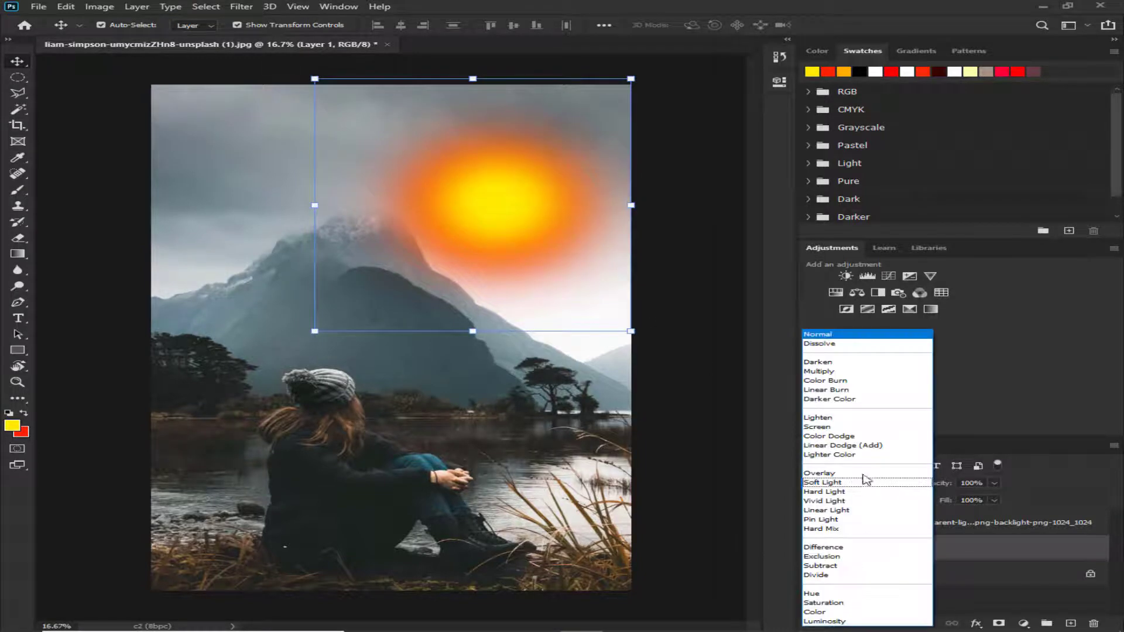
{"action": "left_click", "coordinate": [846, 420]}
{"action": "left_click", "coordinate": [887, 483]}
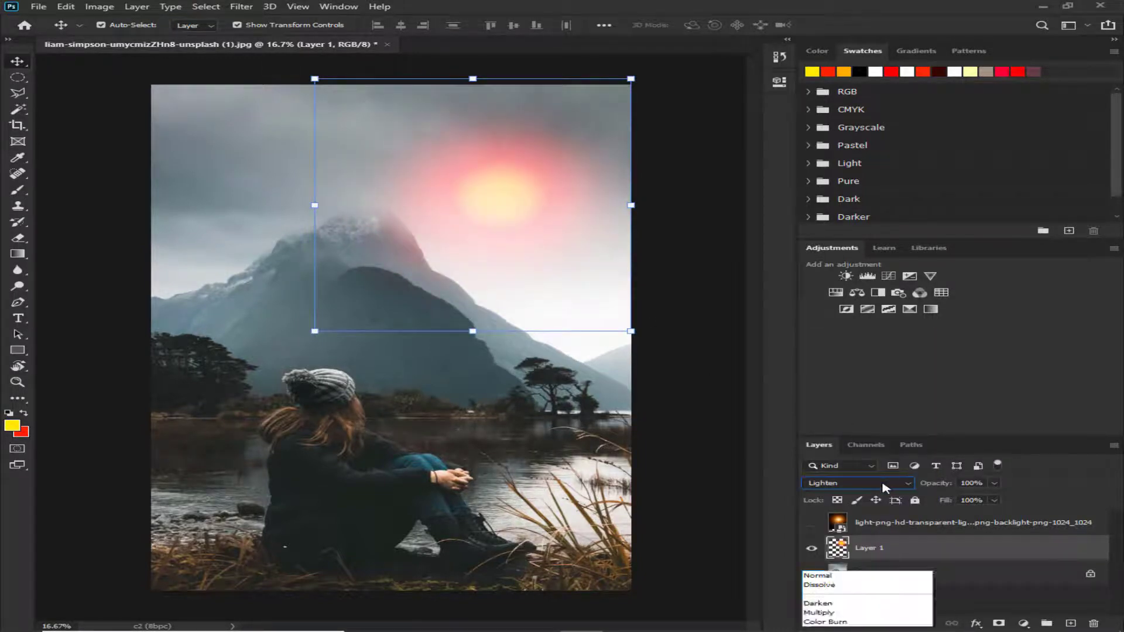
{"action": "left_click", "coordinate": [841, 427]}
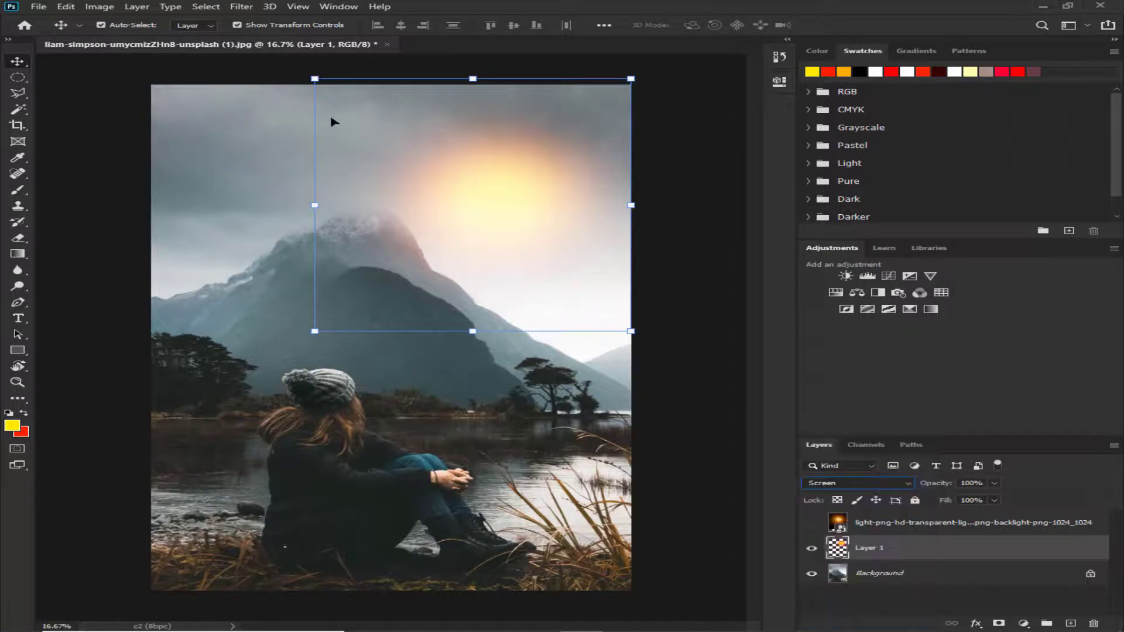
Step: Enlarge the sun glow to about 156% and move it down onto the mountain slope
{"action": "left_click_drag", "start_coordinate": [315, 79], "coordinate": [133, 55]}
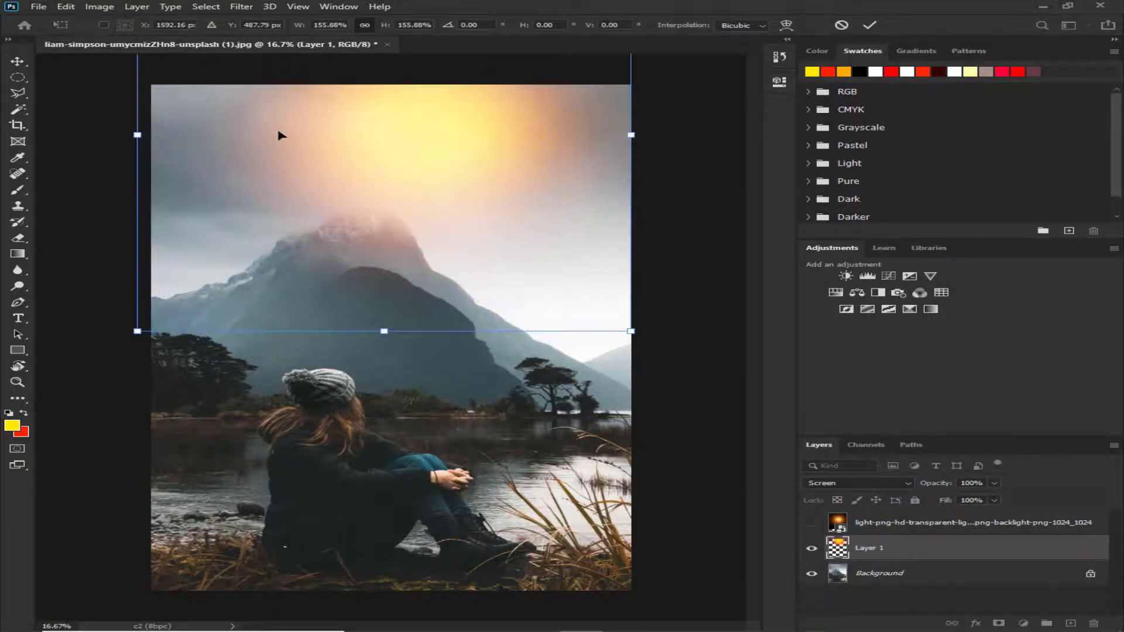
{"action": "mouse_move", "coordinate": [316, 205]}
{"action": "left_mouse_down"}
{"action": "mouse_move", "coordinate": [418, 324]}
{"action": "mouse_move", "coordinate": [314, 285]}
{"action": "left_mouse_up"}
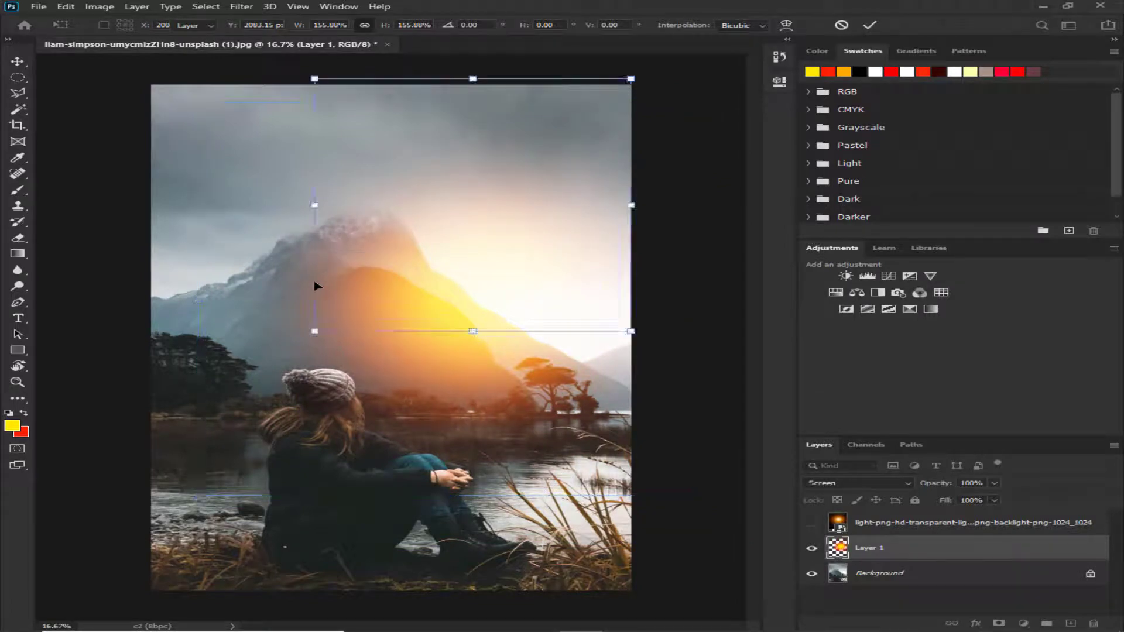
{"action": "key", "text": "Return"}
{"action": "scroll", "coordinate": [523, 352], "scroll_direction": "up", "scroll_amount": 5}
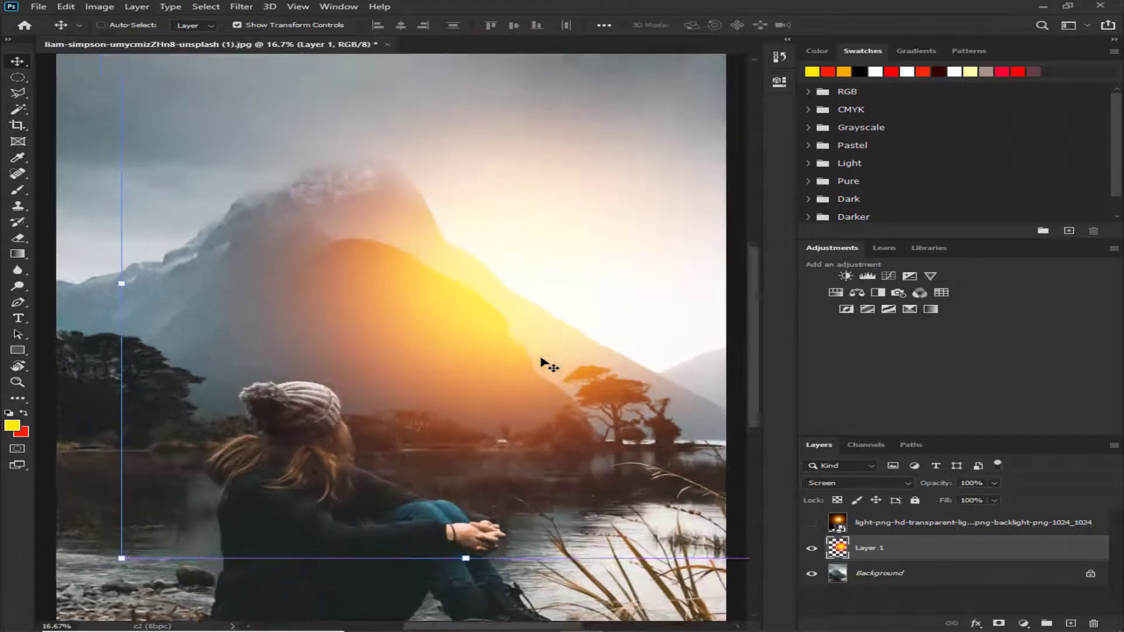
{"action": "scroll", "coordinate": [534, 360], "scroll_direction": "down", "scroll_amount": 5}
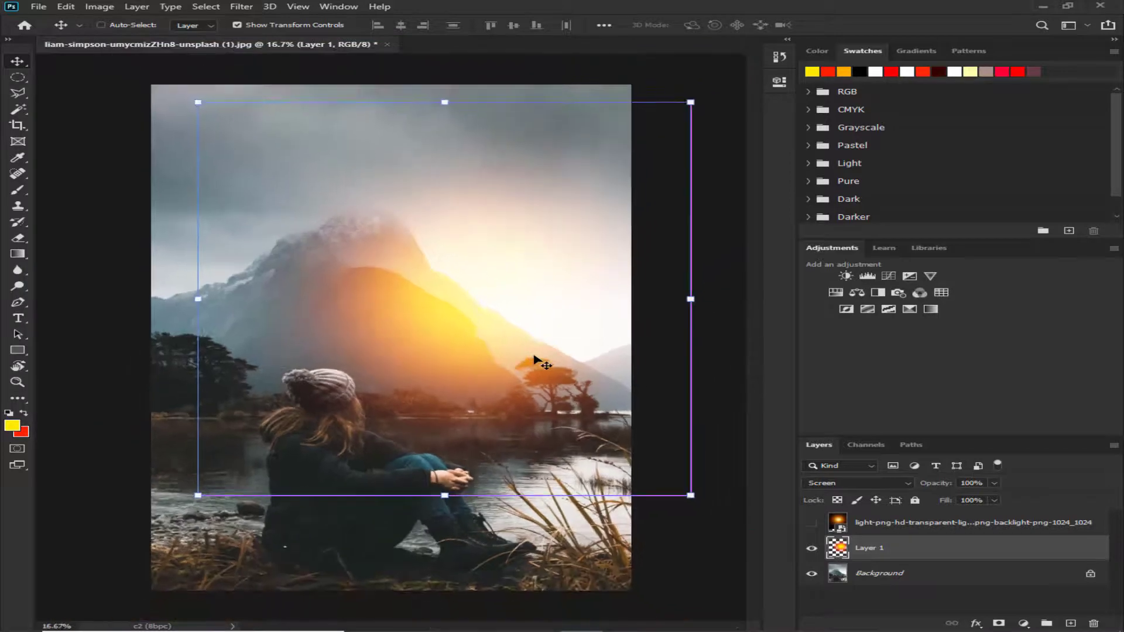
{"action": "scroll", "coordinate": [631, 357], "scroll_direction": "up", "scroll_amount": 1}
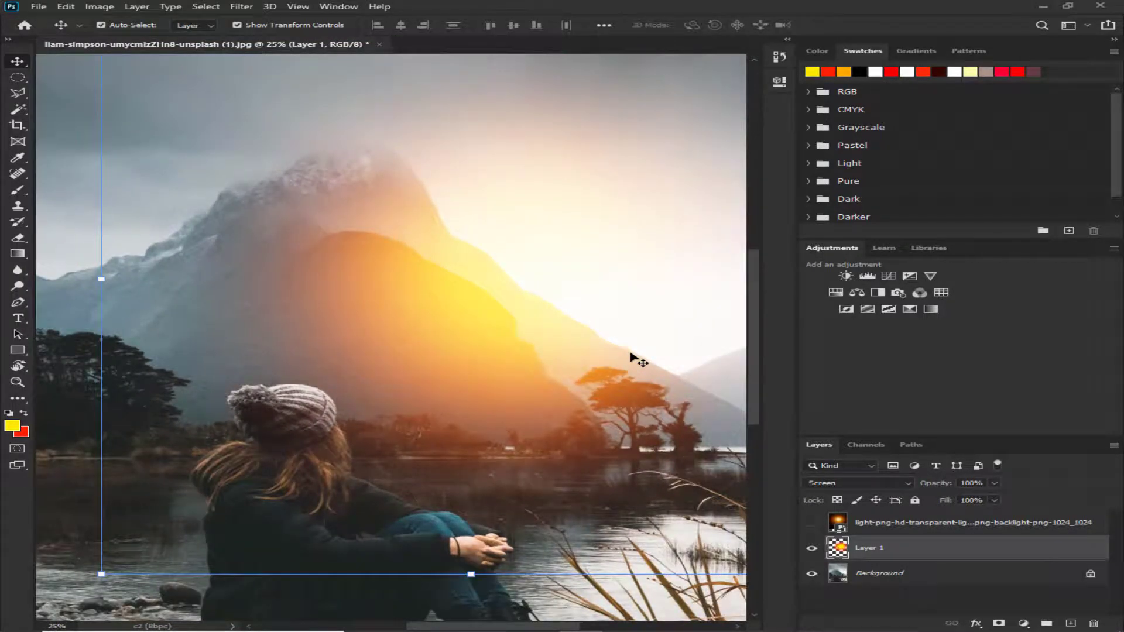
{"action": "key", "text": "ctrl"}
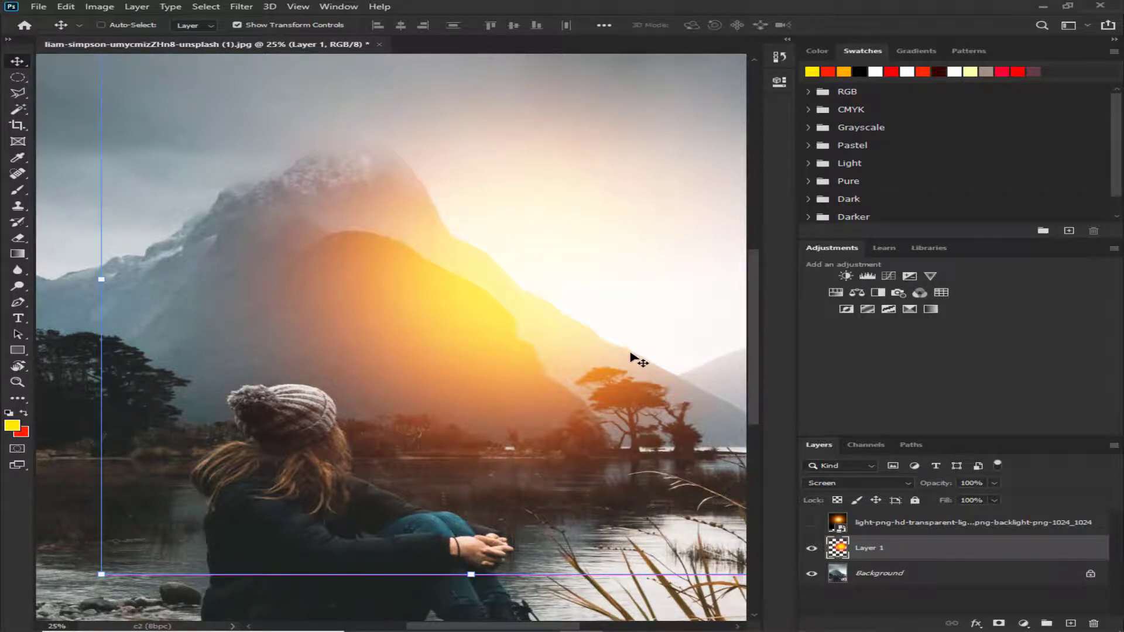
{"action": "key", "text": "ctrl+b"}
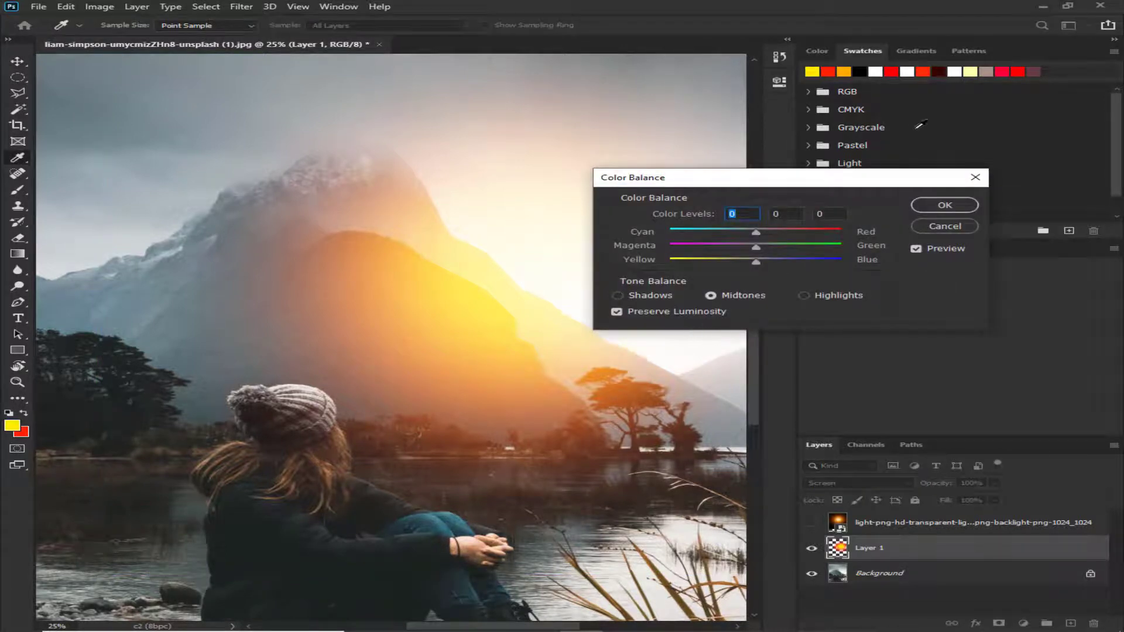
Step: Reopen Color Balance and push the midtones fully red (+100)
{"action": "left_click", "coordinate": [948, 227]}
{"action": "left_click", "coordinate": [100, 7]}
{"action": "mouse_move", "coordinate": [128, 39]}
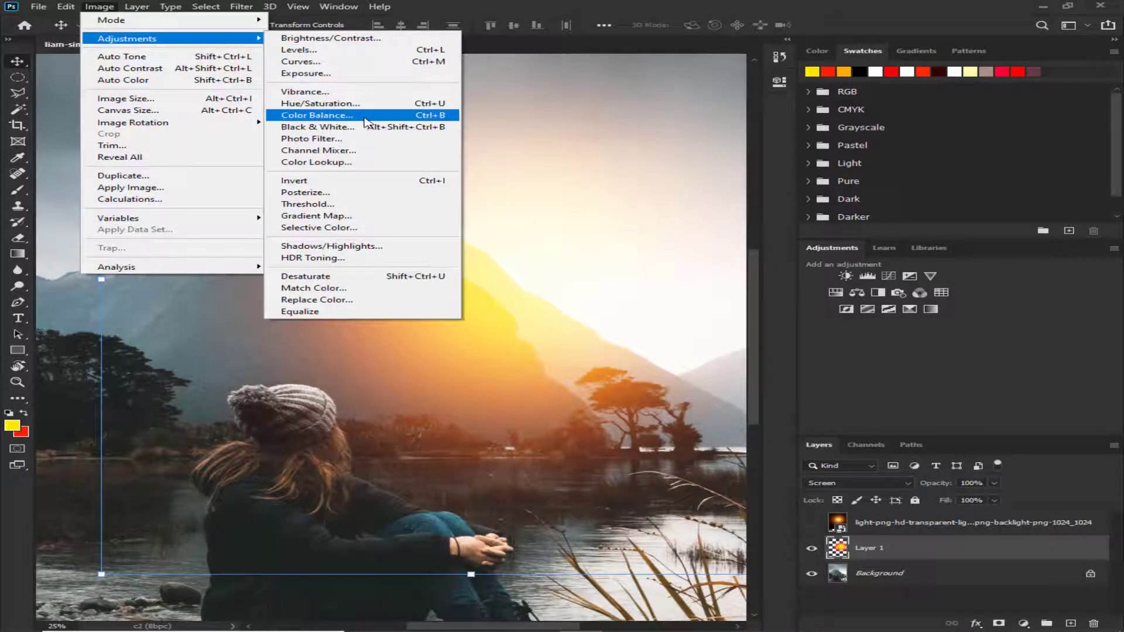
{"action": "left_click", "coordinate": [365, 120]}
{"action": "left_click_drag", "start_coordinate": [736, 188], "coordinate": [781, 191]}
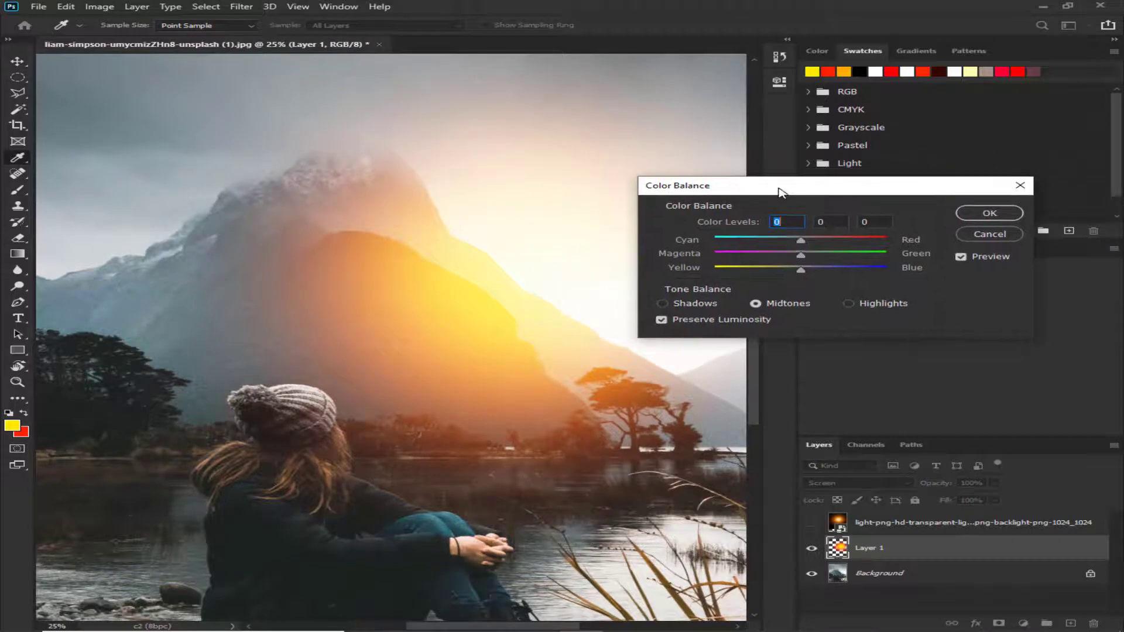
{"action": "mouse_move", "coordinate": [800, 242]}
{"action": "left_mouse_down"}
{"action": "mouse_move", "coordinate": [865, 257]}
{"action": "mouse_move", "coordinate": [693, 255]}
{"action": "mouse_move", "coordinate": [907, 279]}
{"action": "left_mouse_up"}
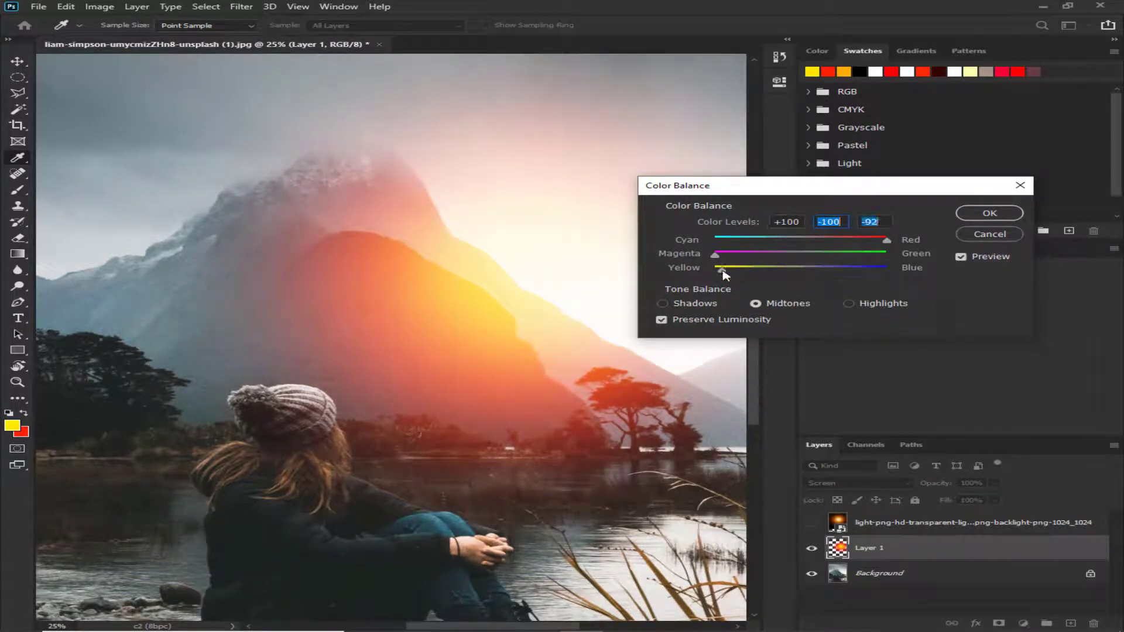
Step: Set the highlights' colour balance to +100, -83 and -17
{"action": "left_click", "coordinate": [849, 304]}
{"action": "left_click_drag", "start_coordinate": [800, 240], "coordinate": [890, 241]}
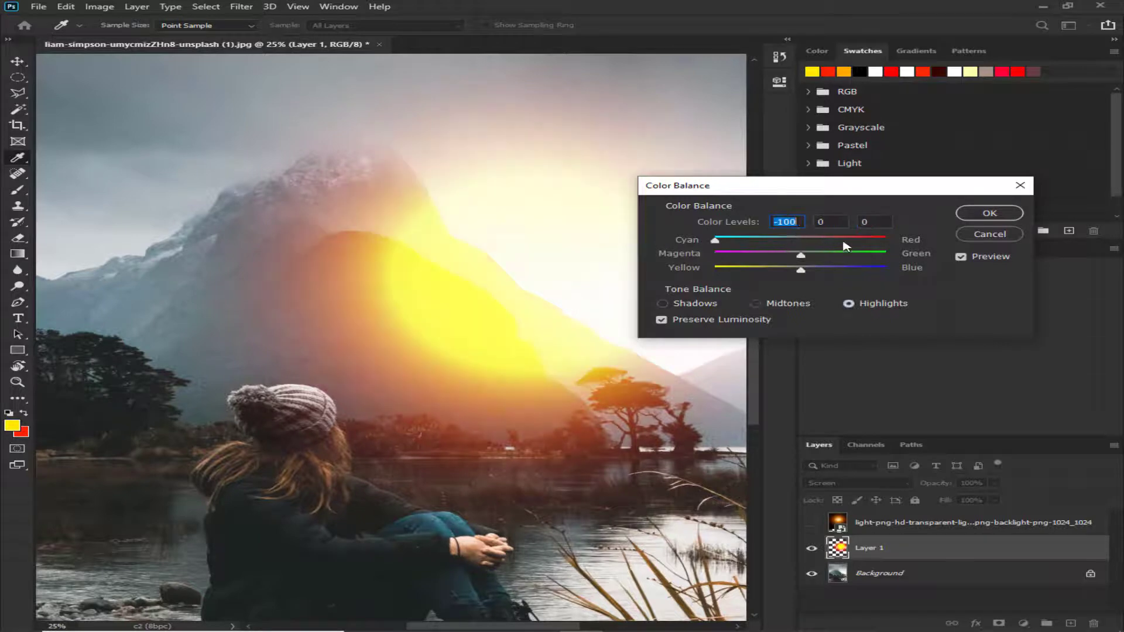
{"action": "left_click", "coordinate": [856, 256]}
{"action": "left_click_drag", "start_coordinate": [800, 270], "coordinate": [786, 270]}
{"action": "left_click_drag", "start_coordinate": [857, 255], "coordinate": [729, 256]}
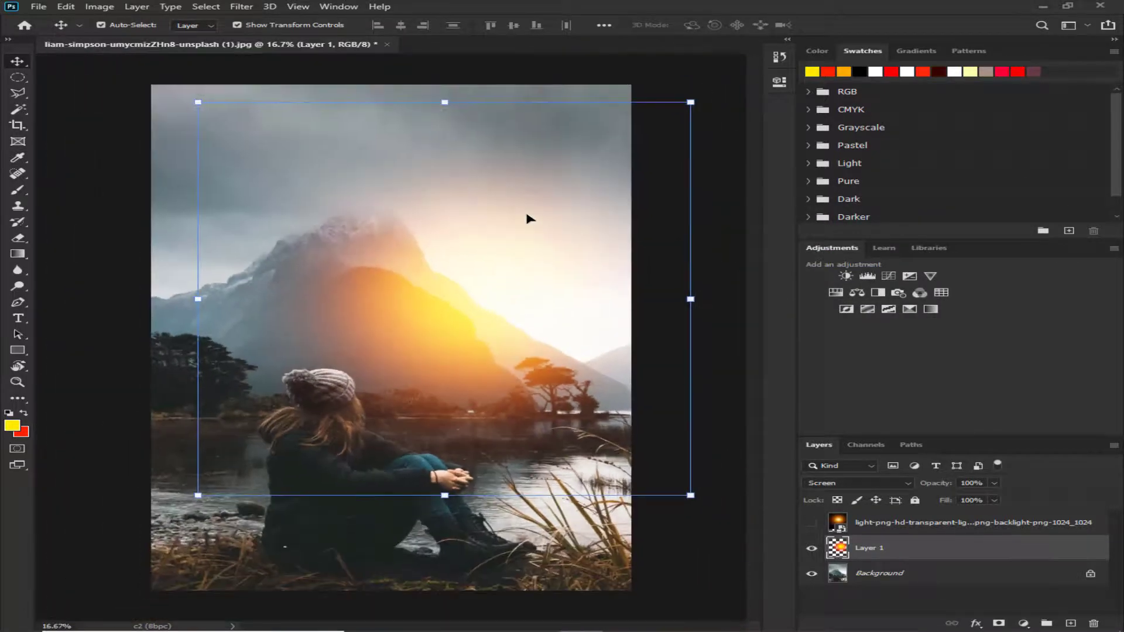
Step: Try Hue/Saturation on the glow (hue -180, saturation +43) and discard the changes
{"action": "key", "text": "ctrl+u"}
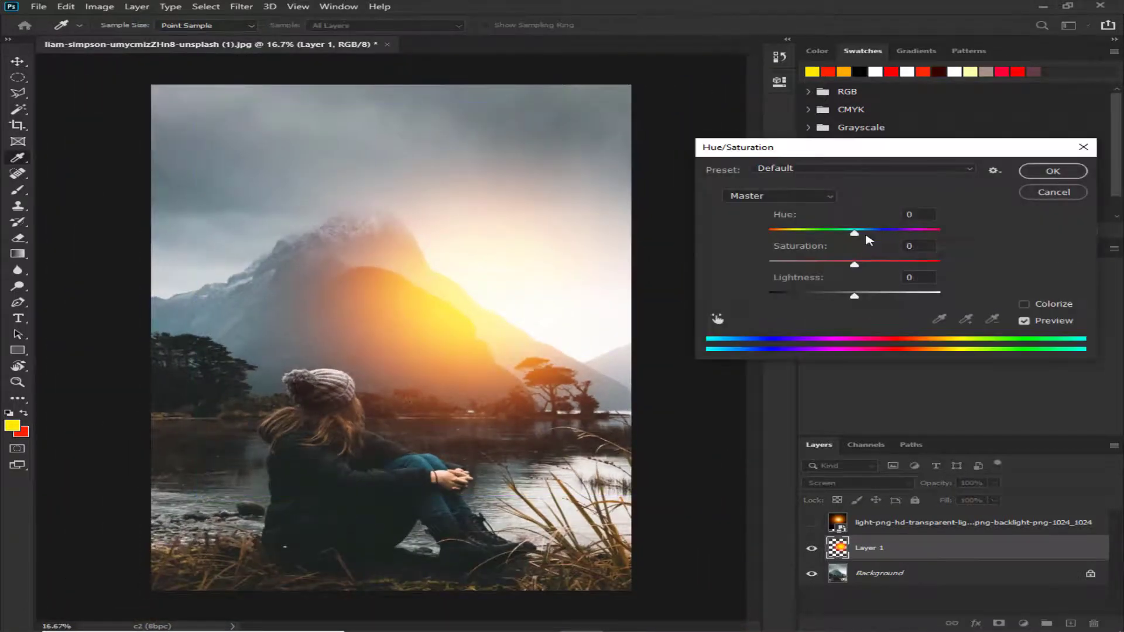
{"action": "left_click", "coordinate": [1054, 193]}
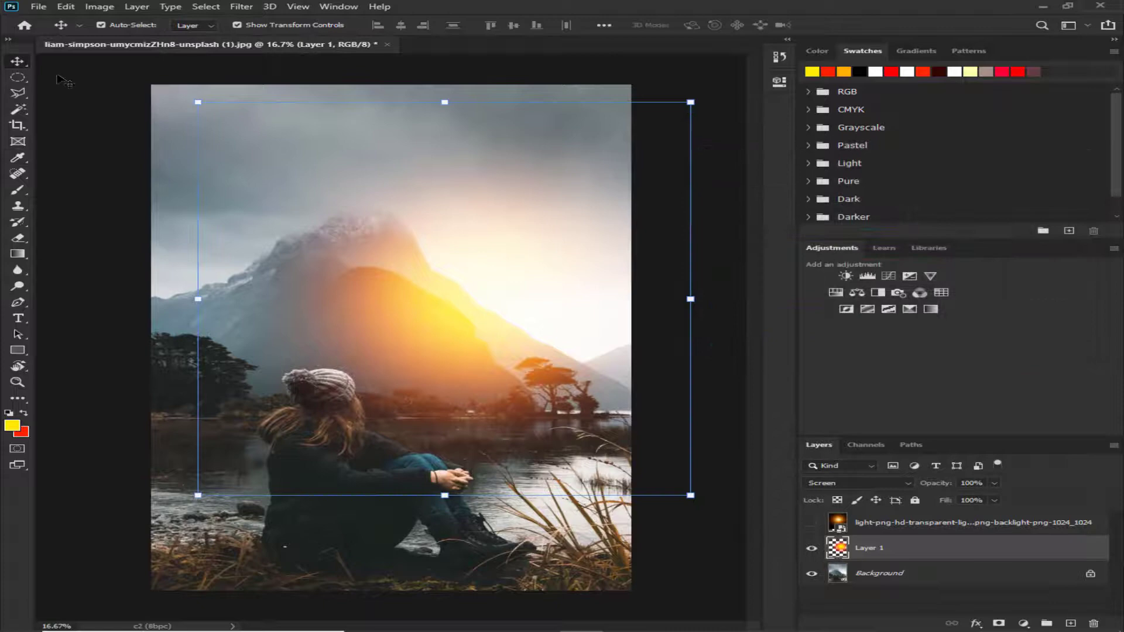
{"action": "left_click", "coordinate": [111, 9]}
{"action": "mouse_move", "coordinate": [128, 39]}
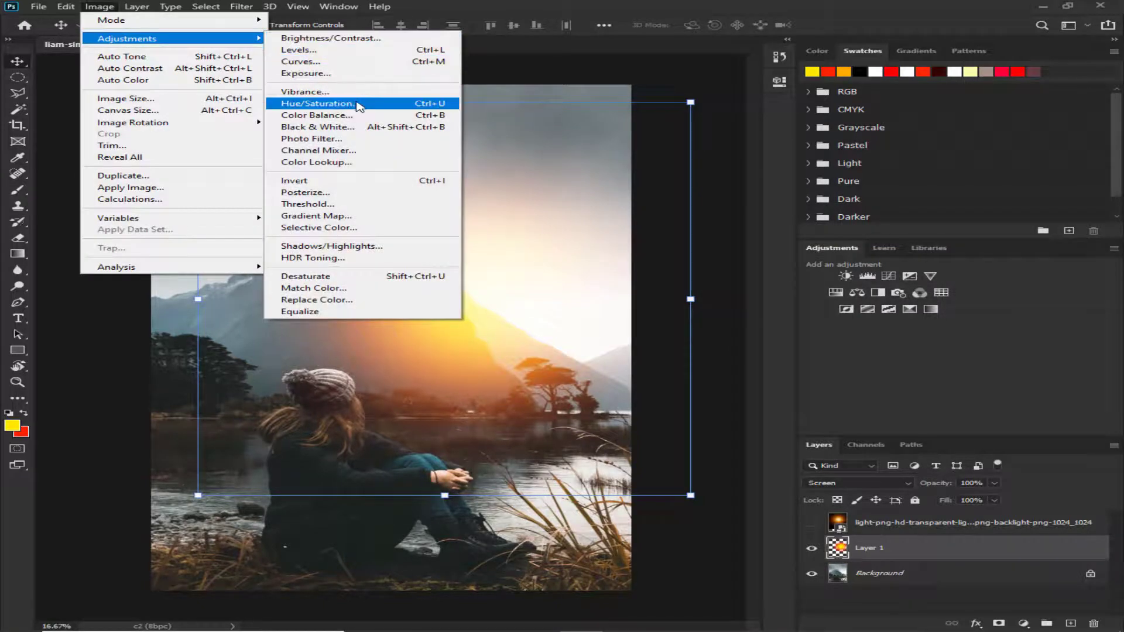
{"action": "left_click", "coordinate": [359, 106]}
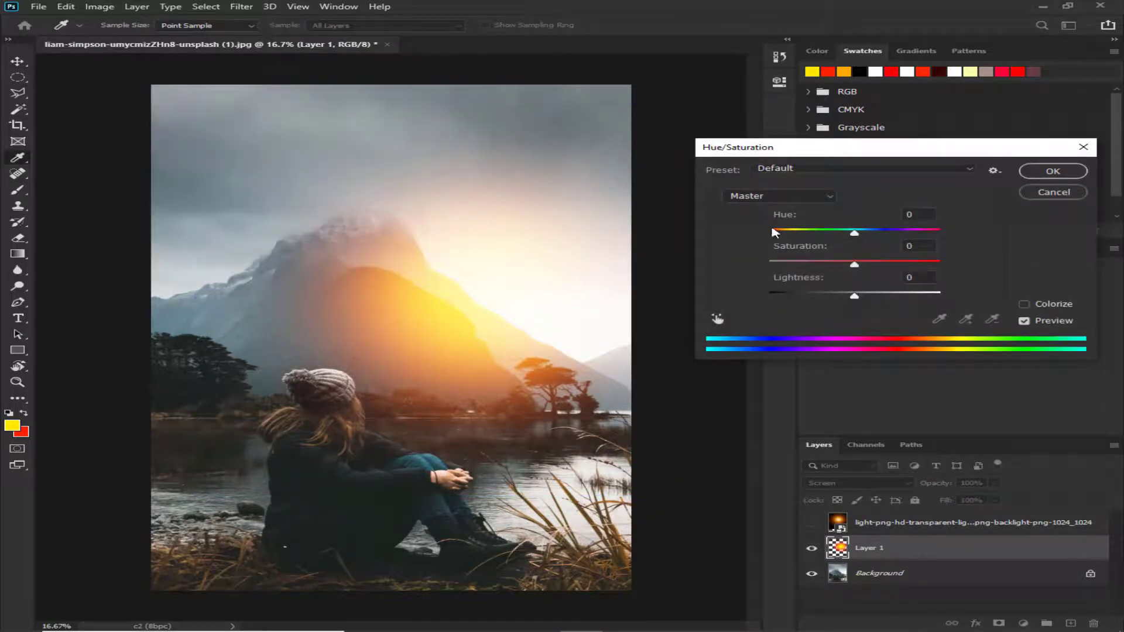
{"action": "left_click_drag", "start_coordinate": [854, 233], "coordinate": [768, 234]}
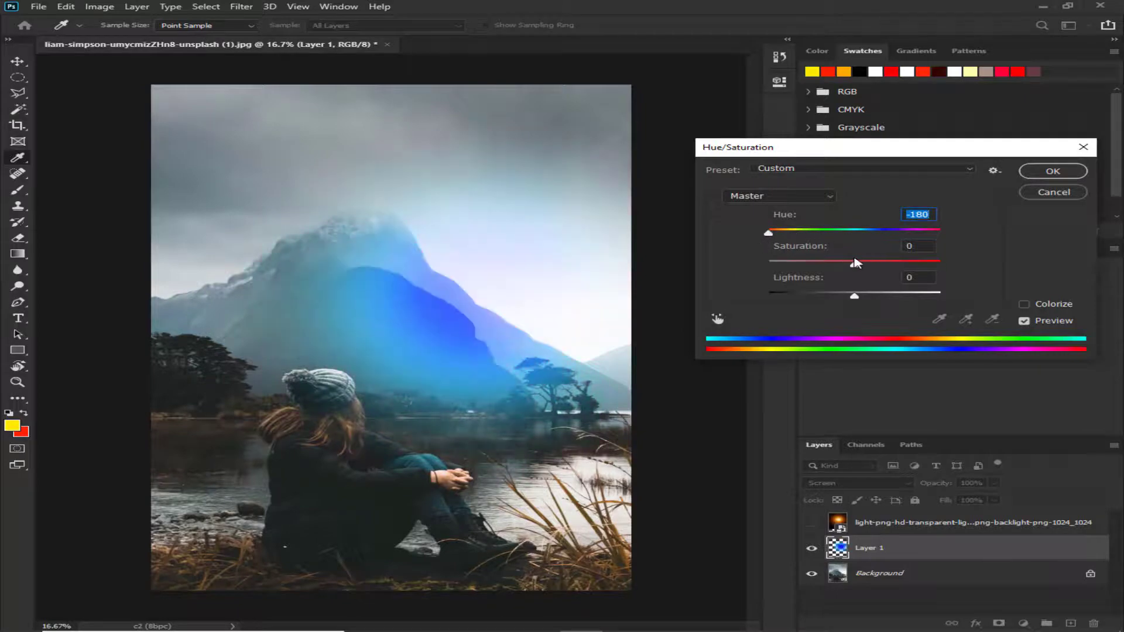
{"action": "left_click_drag", "start_coordinate": [854, 264], "coordinate": [768, 268]}
{"action": "mouse_move", "coordinate": [905, 264]}
{"action": "left_mouse_down"}
{"action": "mouse_move", "coordinate": [882, 235]}
{"action": "mouse_move", "coordinate": [793, 237]}
{"action": "left_mouse_up"}
{"action": "left_click", "coordinate": [1048, 193]}
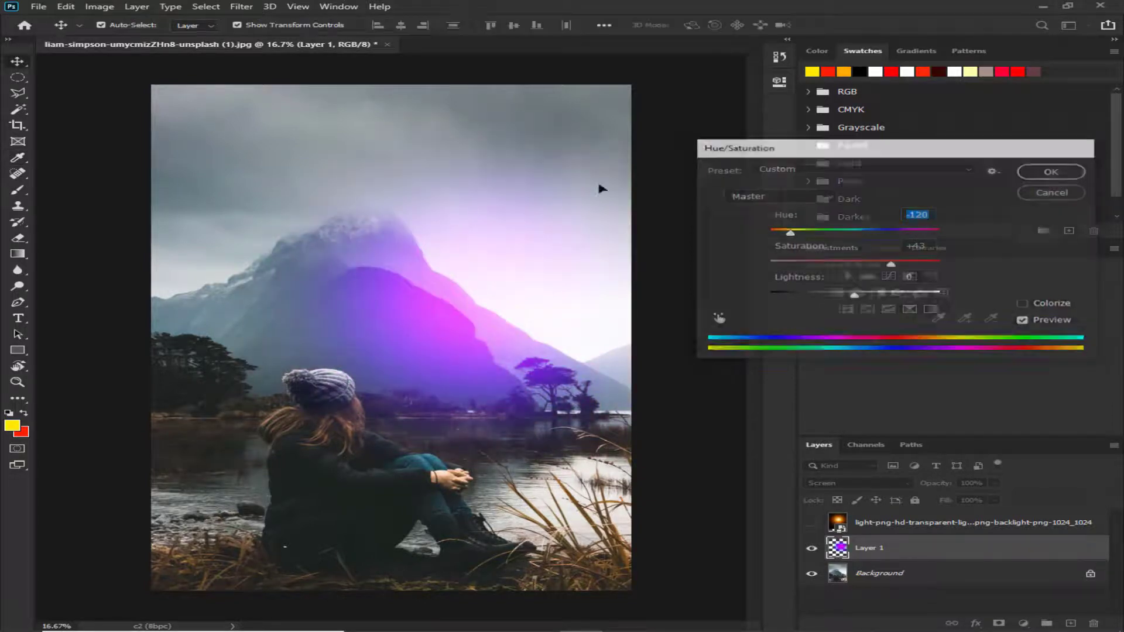
Step: Fit the photo in the window, hide the glow layer, and make red the foreground colour
{"action": "key", "text": "v"}
{"action": "key", "text": "ctrl+0"}
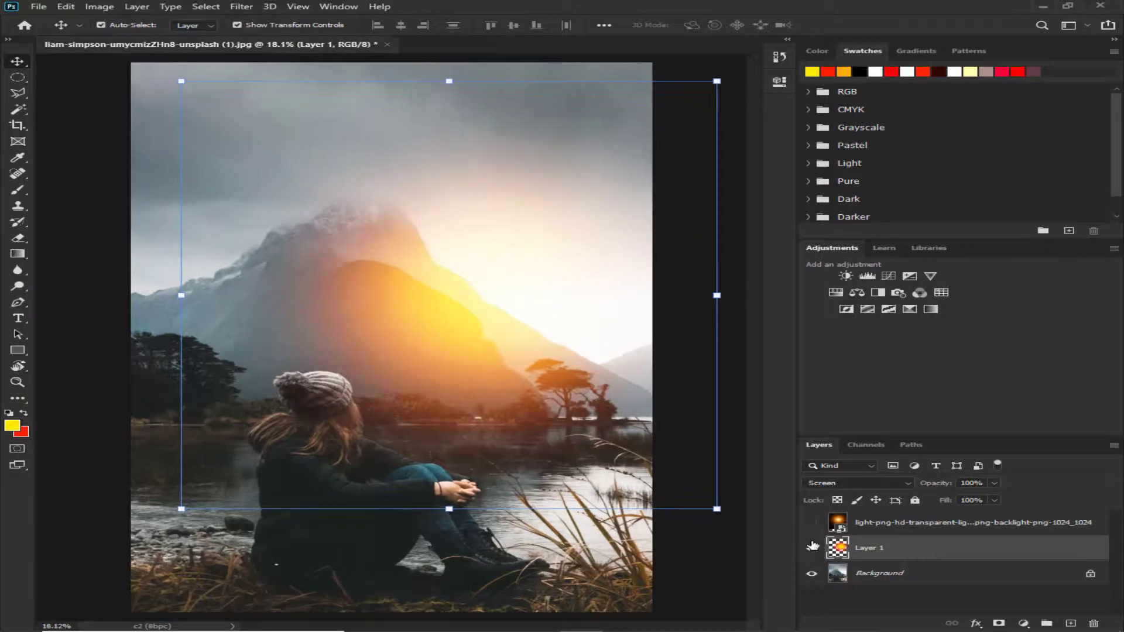
{"action": "left_click", "coordinate": [811, 548]}
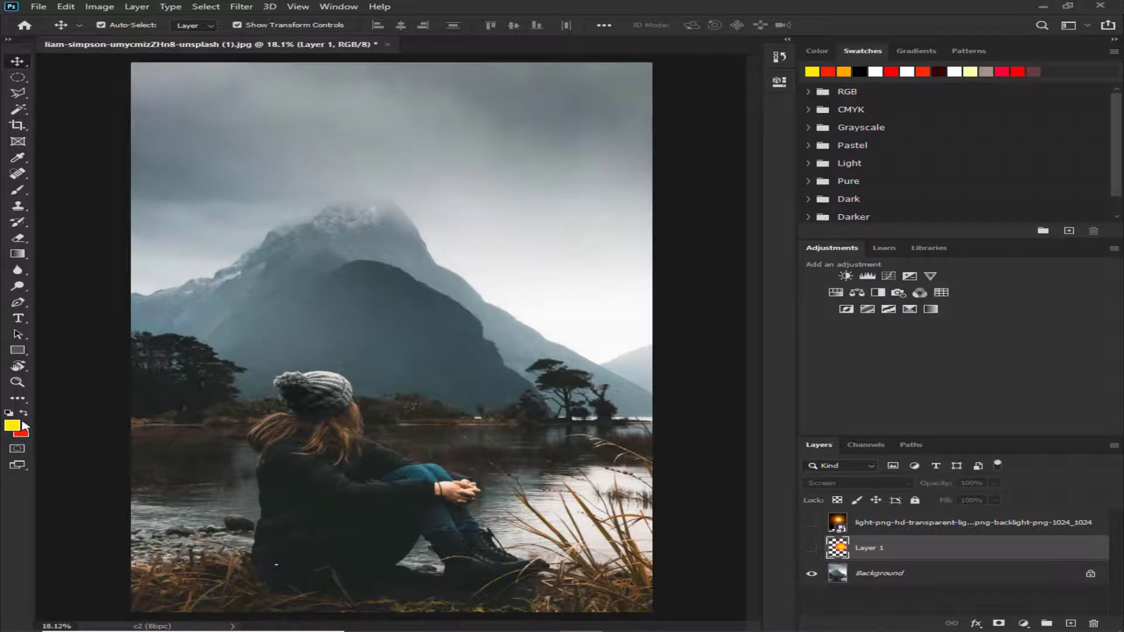
{"action": "left_click", "coordinate": [24, 415]}
Step: Cancel a Gradient Fill and delete a trial Gradient Map 1 layer
{"action": "left_click", "coordinate": [1024, 622]}
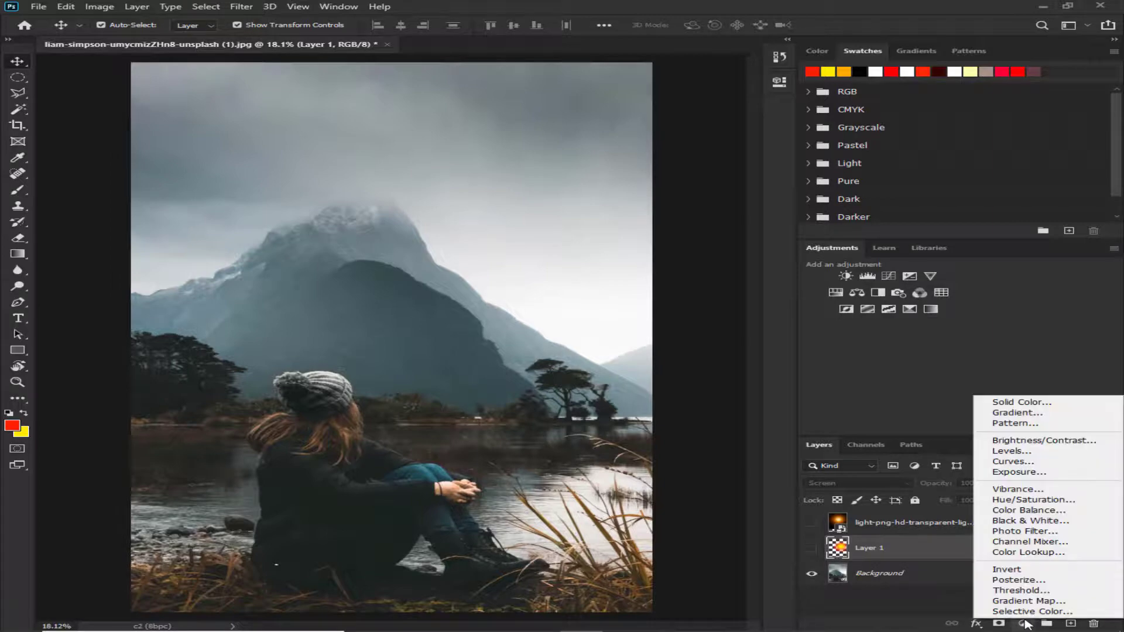
{"action": "left_click", "coordinate": [1035, 414]}
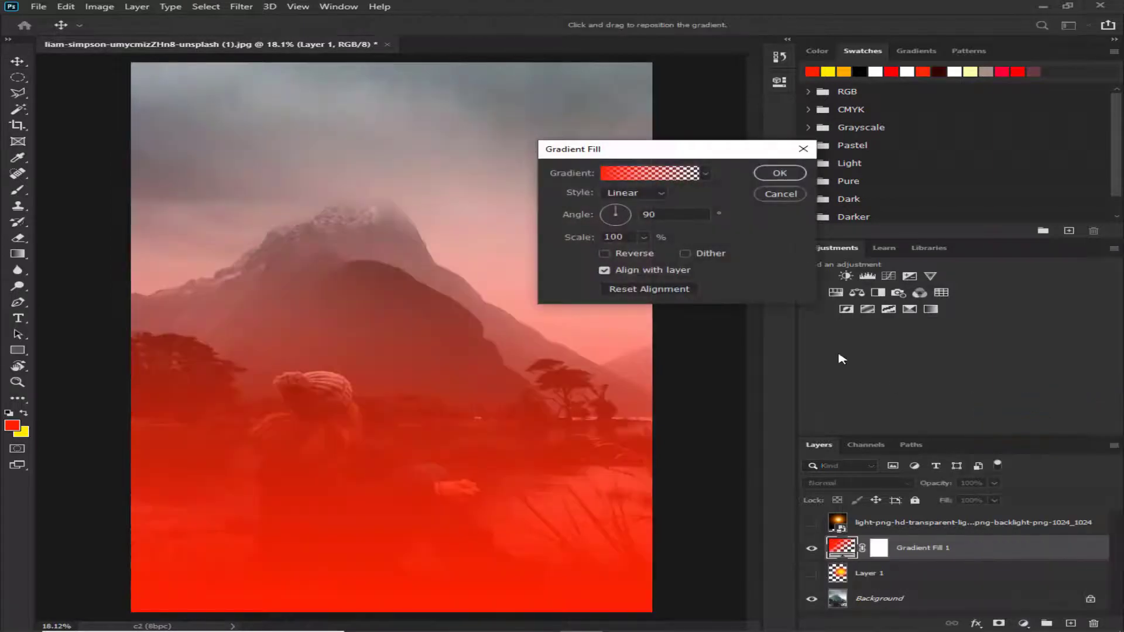
{"action": "left_click", "coordinate": [800, 194]}
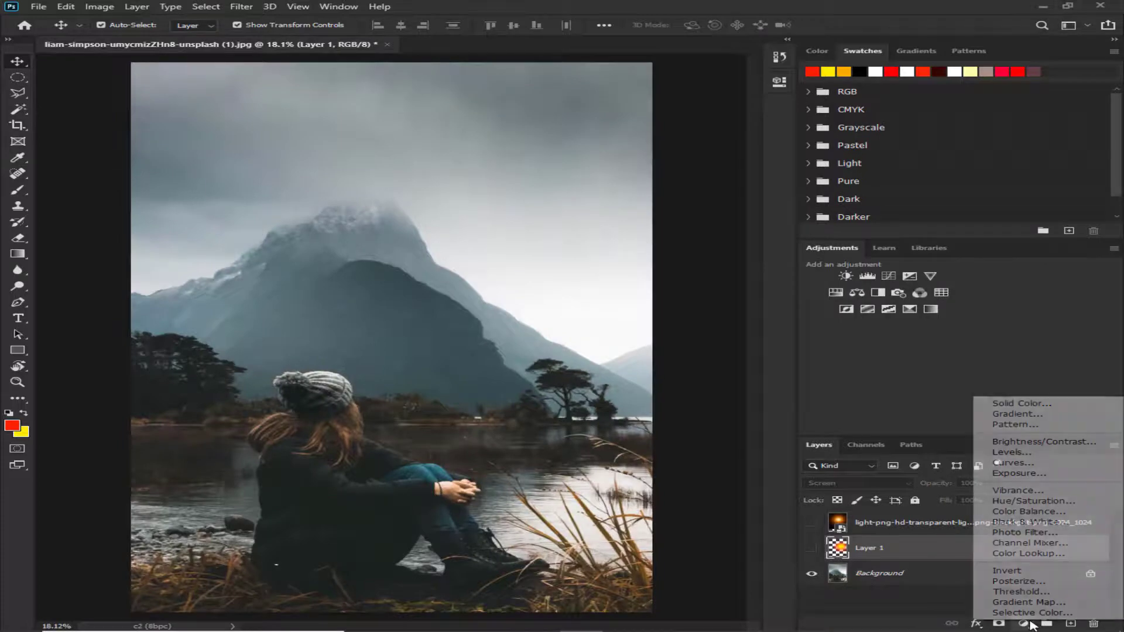
{"action": "left_click", "coordinate": [1029, 623]}
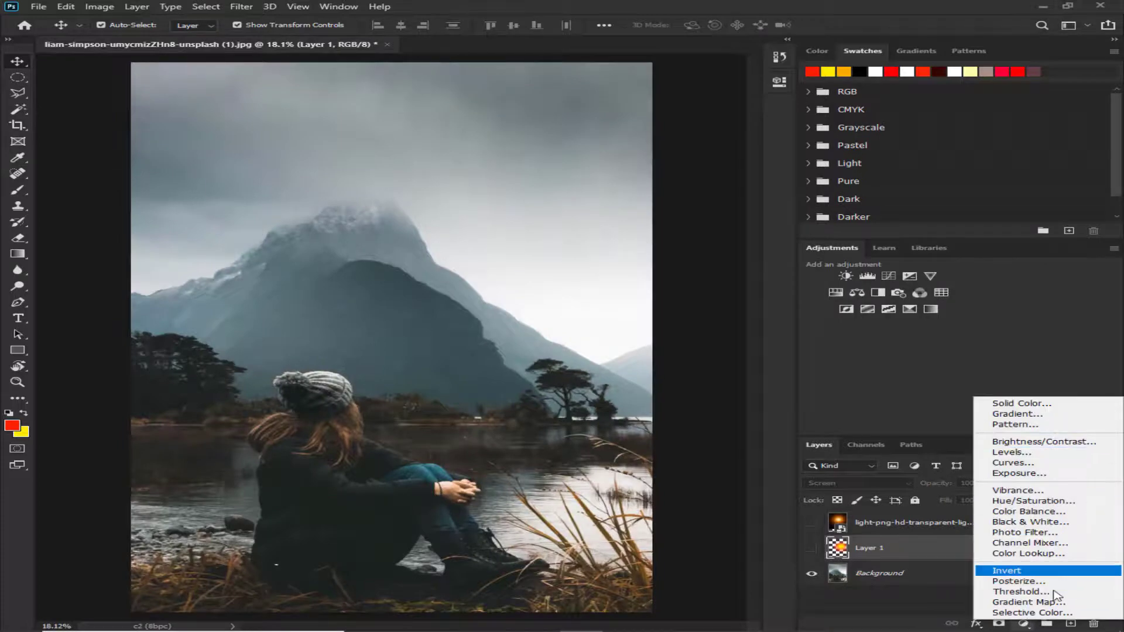
{"action": "left_click", "coordinate": [1053, 603]}
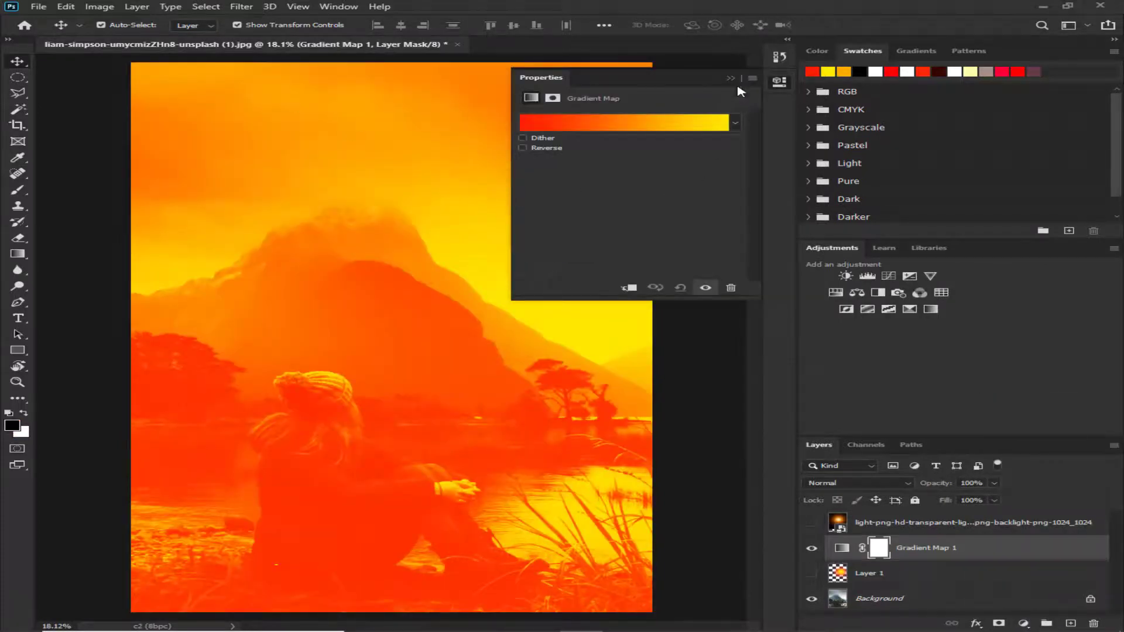
{"action": "key", "text": "Delete"}
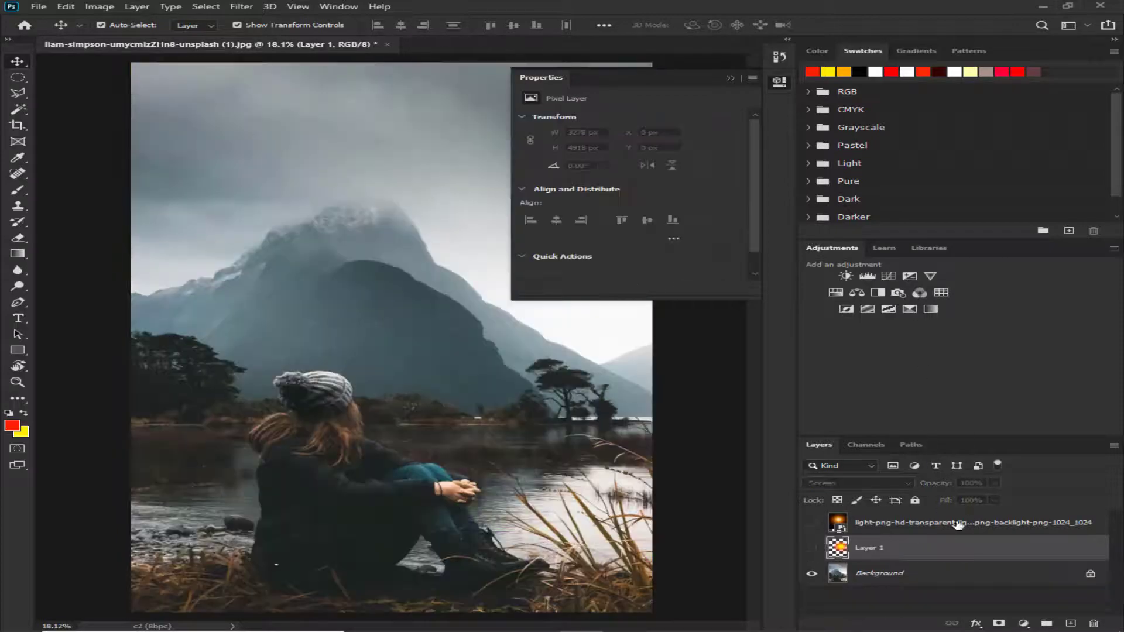
{"action": "left_click", "coordinate": [1024, 624]}
Step: Add a red Gradient Fill layer with Radial style
{"action": "left_click", "coordinate": [1056, 418]}
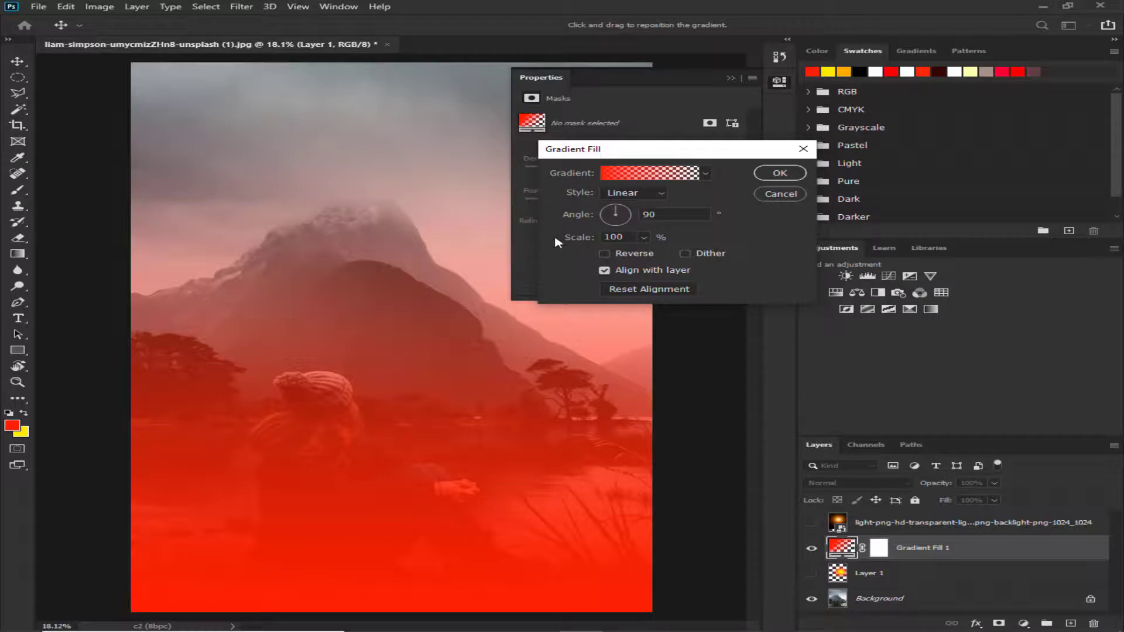
{"action": "left_click", "coordinate": [654, 199]}
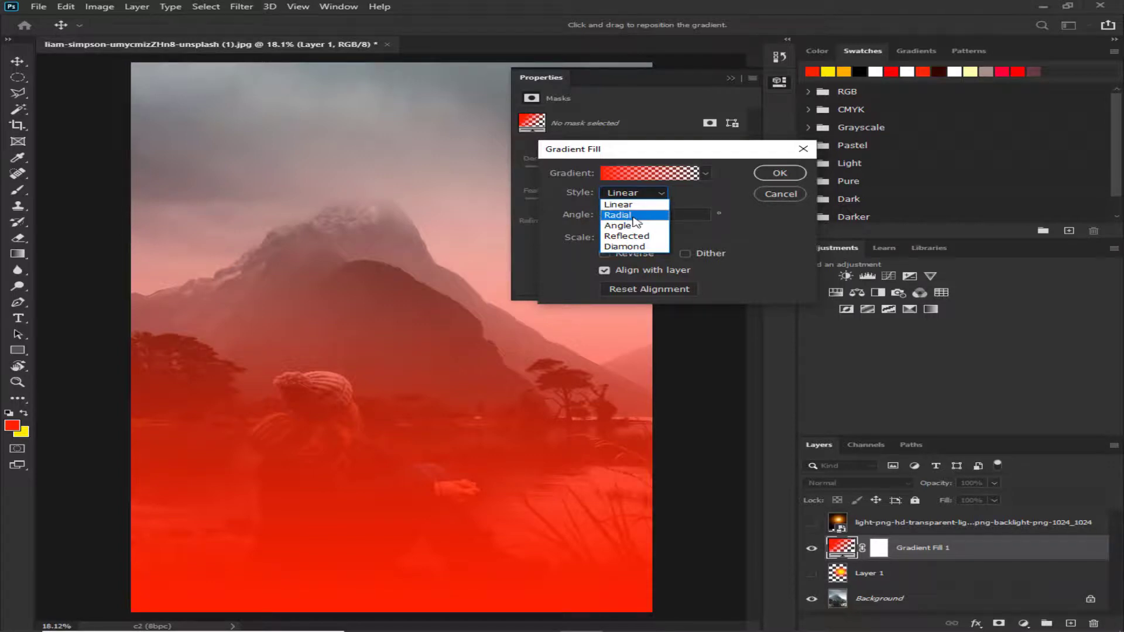
{"action": "left_click", "coordinate": [604, 214]}
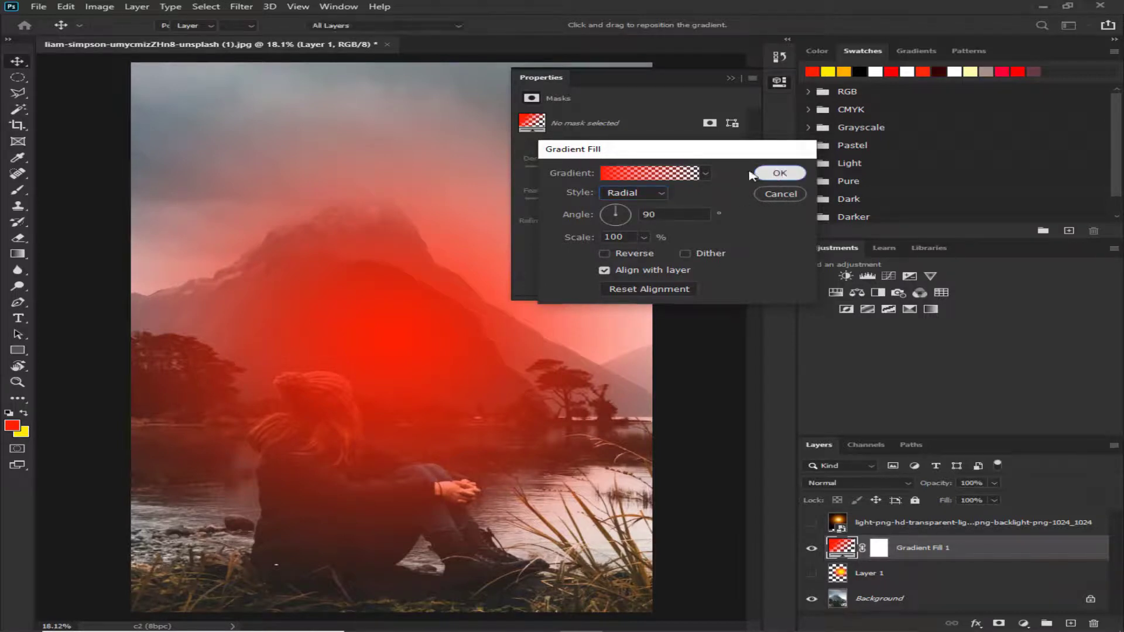
{"action": "left_click", "coordinate": [780, 174]}
{"action": "left_click", "coordinate": [731, 78]}
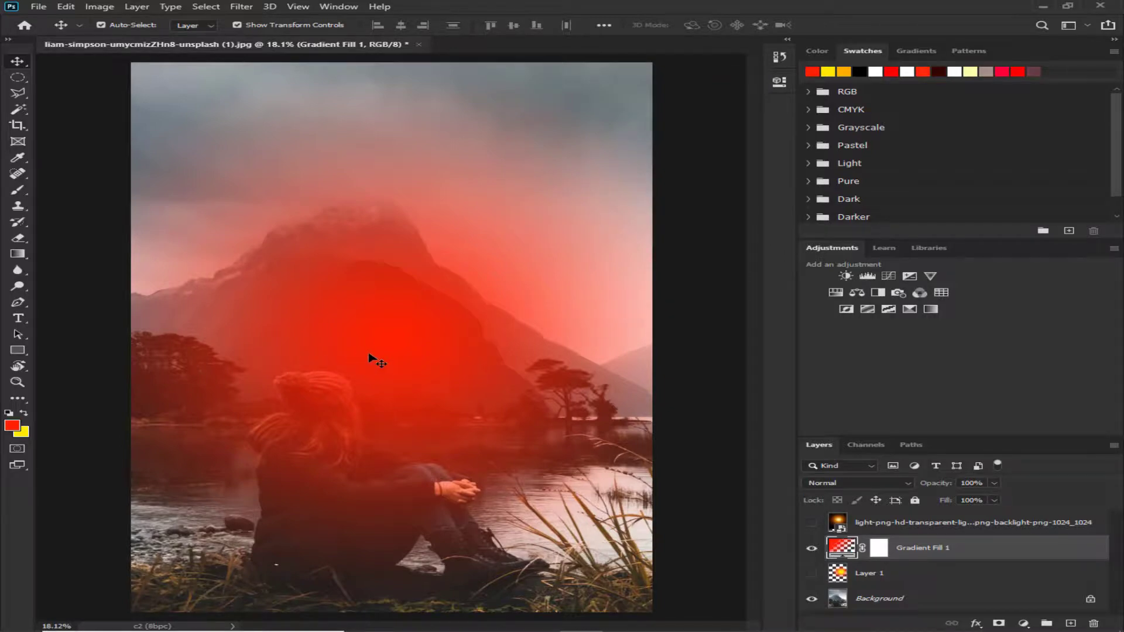
Step: Attempt to reposition the red radial glow, then delete the Gradient Fill 1 layer
{"action": "scroll", "coordinate": [375, 357], "scroll_direction": "up", "scroll_amount": 2}
{"action": "scroll", "coordinate": [374, 357], "scroll_direction": "up", "scroll_amount": 2}
{"action": "scroll", "coordinate": [369, 345], "scroll_direction": "down", "scroll_amount": 3}
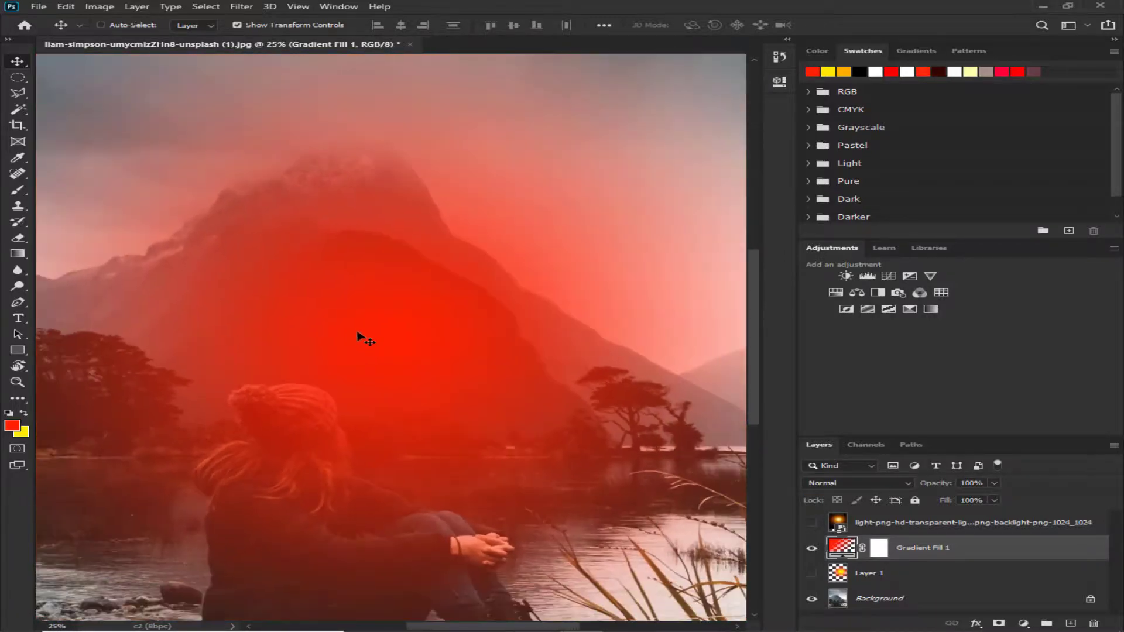
{"action": "left_click_drag", "start_coordinate": [358, 335], "coordinate": [296, 175]}
{"action": "scroll", "coordinate": [388, 273], "scroll_direction": "down", "scroll_amount": 2}
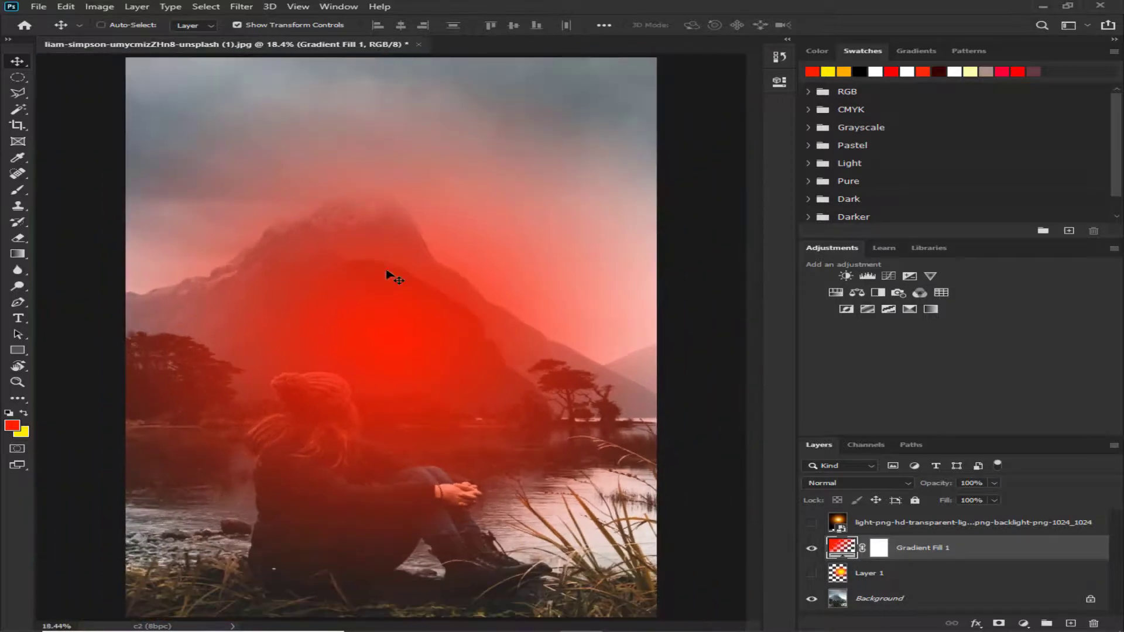
{"action": "scroll", "coordinate": [387, 273], "scroll_direction": "down", "scroll_amount": 1}
{"action": "mouse_move", "coordinate": [381, 313]}
{"action": "left_mouse_down"}
{"action": "mouse_move", "coordinate": [191, 199]}
{"action": "mouse_move", "coordinate": [434, 322]}
{"action": "left_mouse_up"}
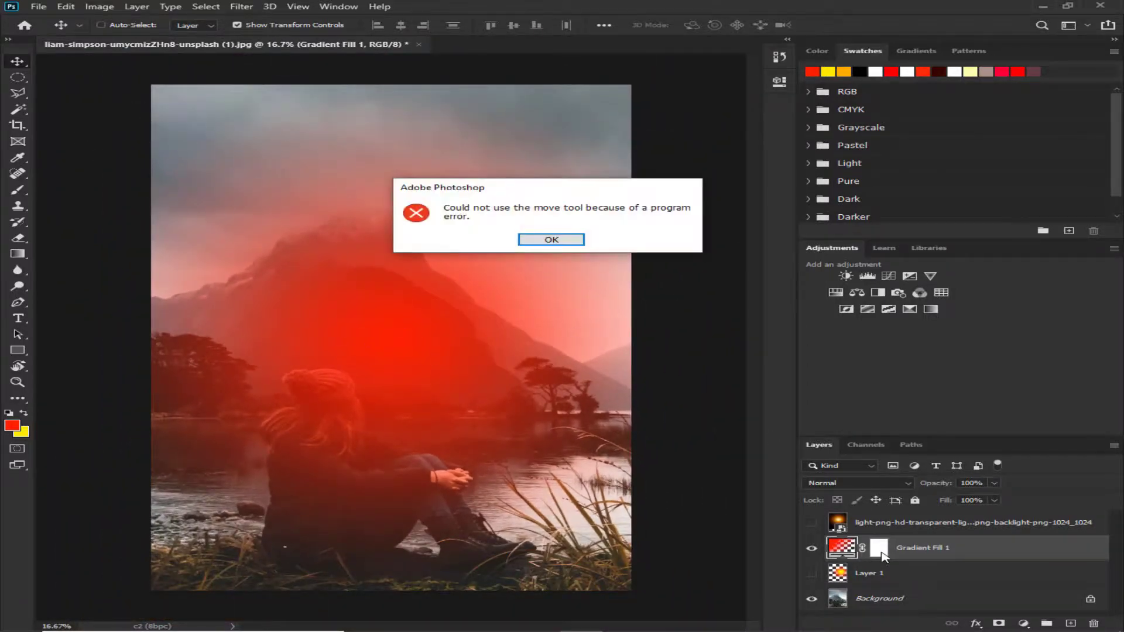
{"action": "key", "text": "Return"}
{"action": "left_click", "coordinate": [879, 550]}
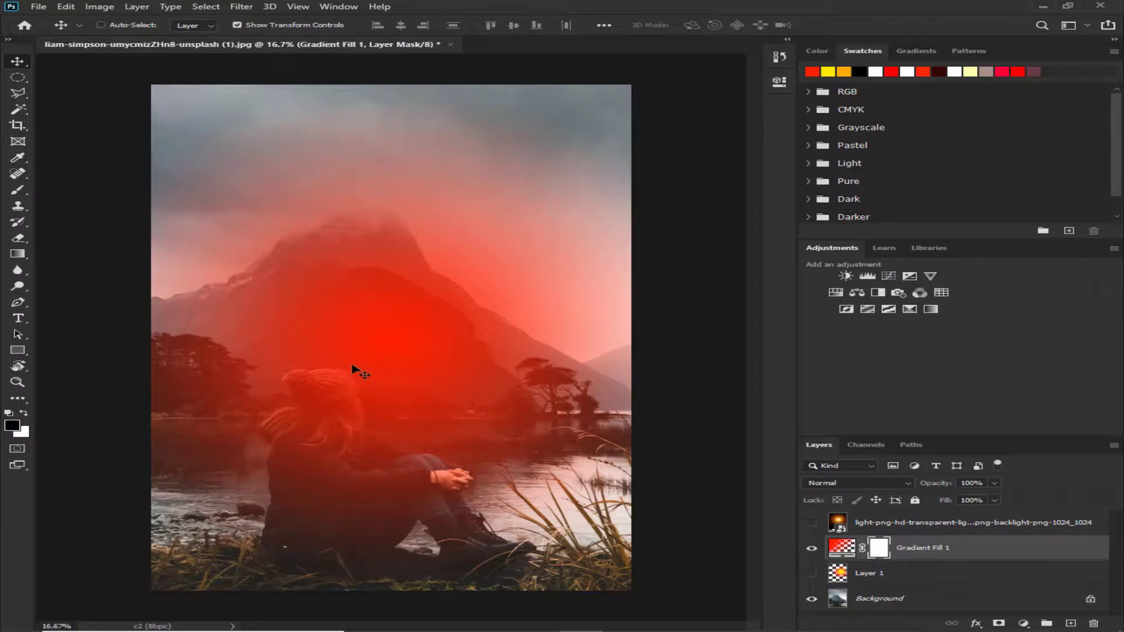
{"action": "left_click_drag", "start_coordinate": [353, 369], "coordinate": [448, 207]}
{"action": "key", "text": "Delete"}
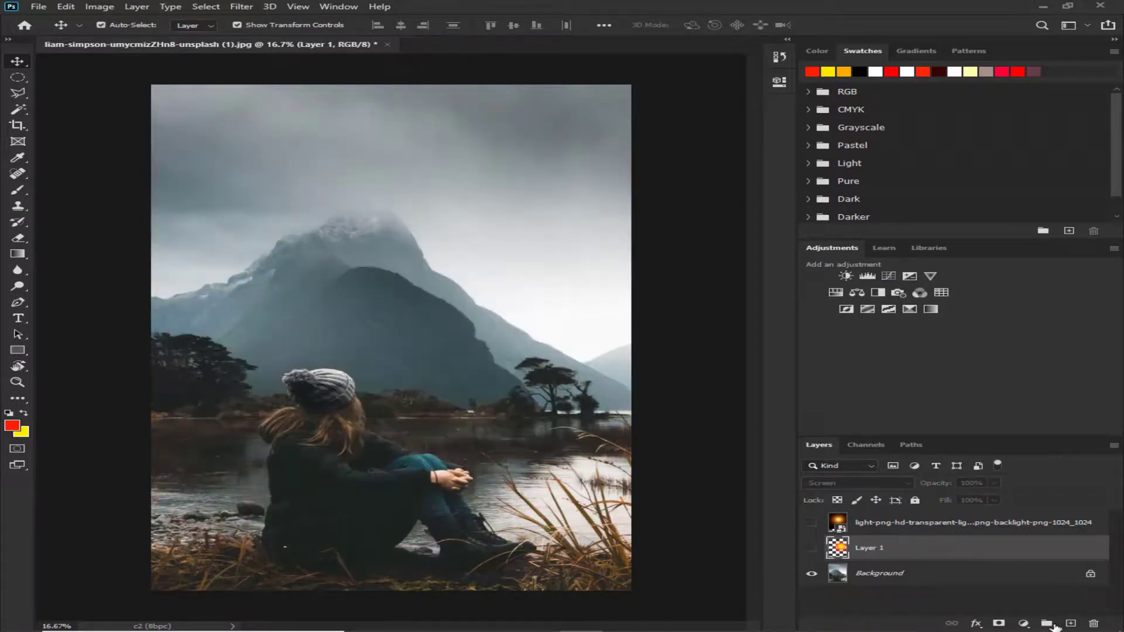
Step: Add a new radial Gradient Fill layer with its scale reduced to 55%
{"action": "left_click", "coordinate": [1024, 623]}
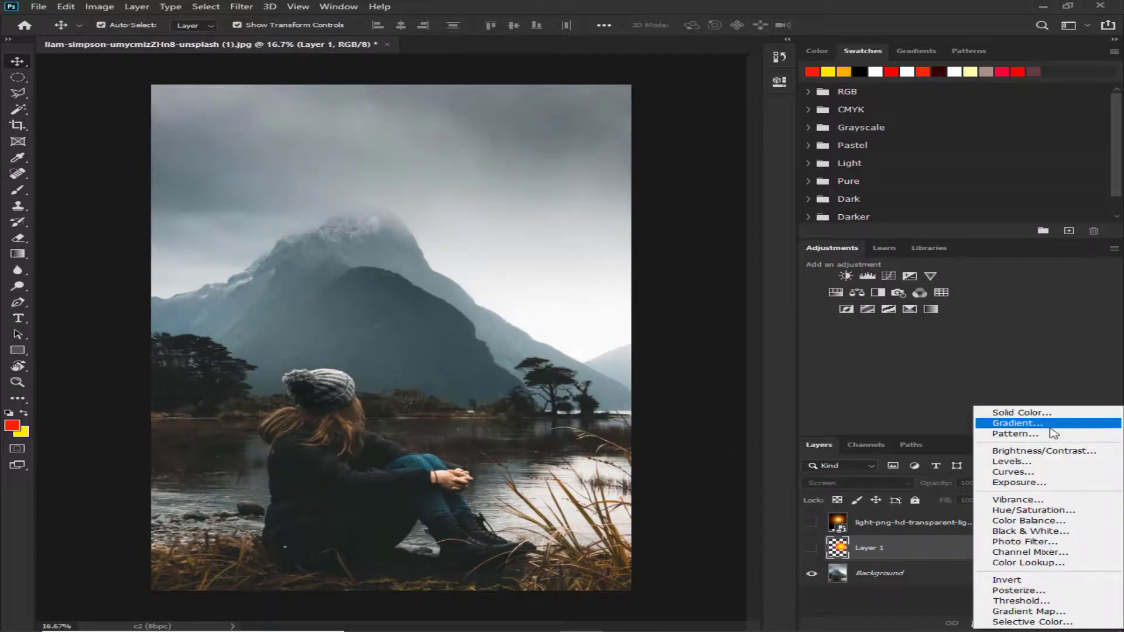
{"action": "left_click", "coordinate": [995, 424]}
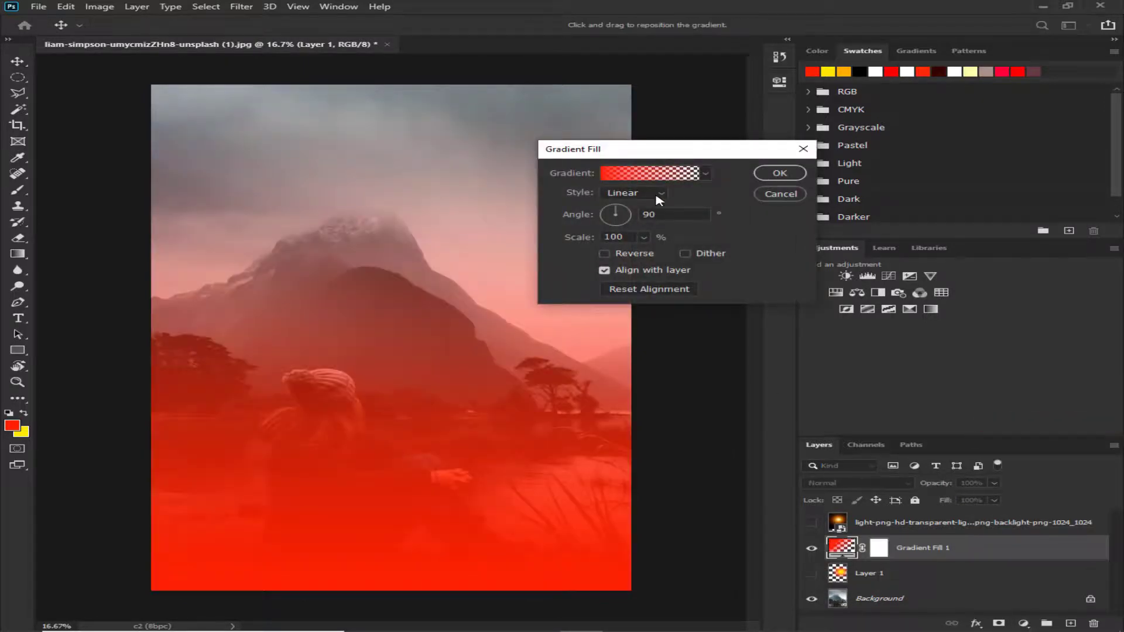
{"action": "left_click", "coordinate": [659, 196]}
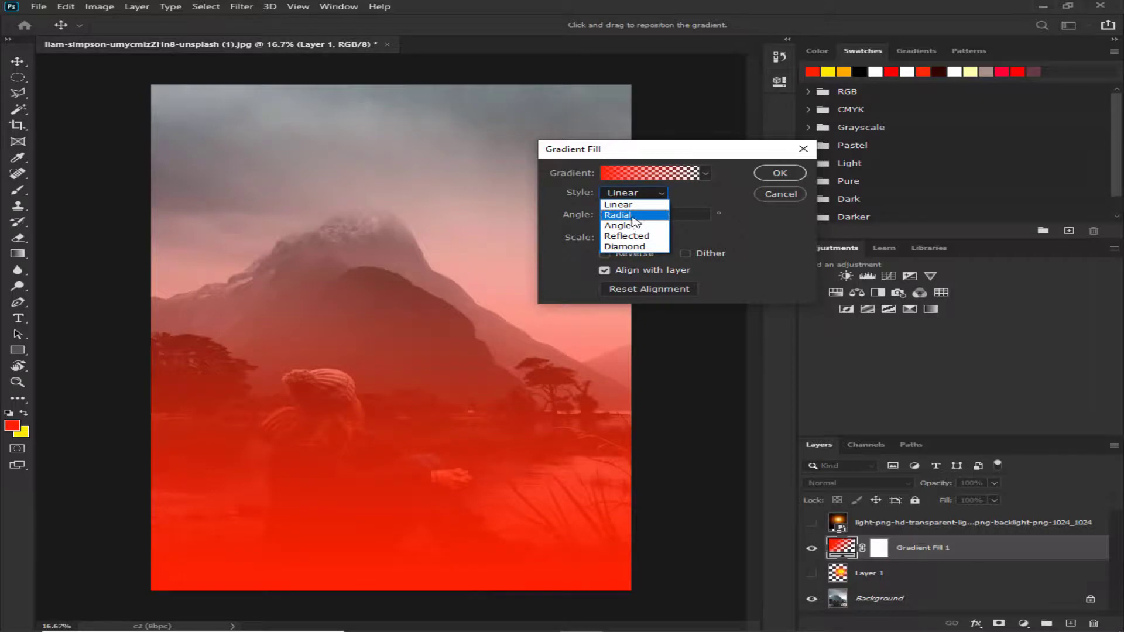
{"action": "left_click", "coordinate": [621, 215]}
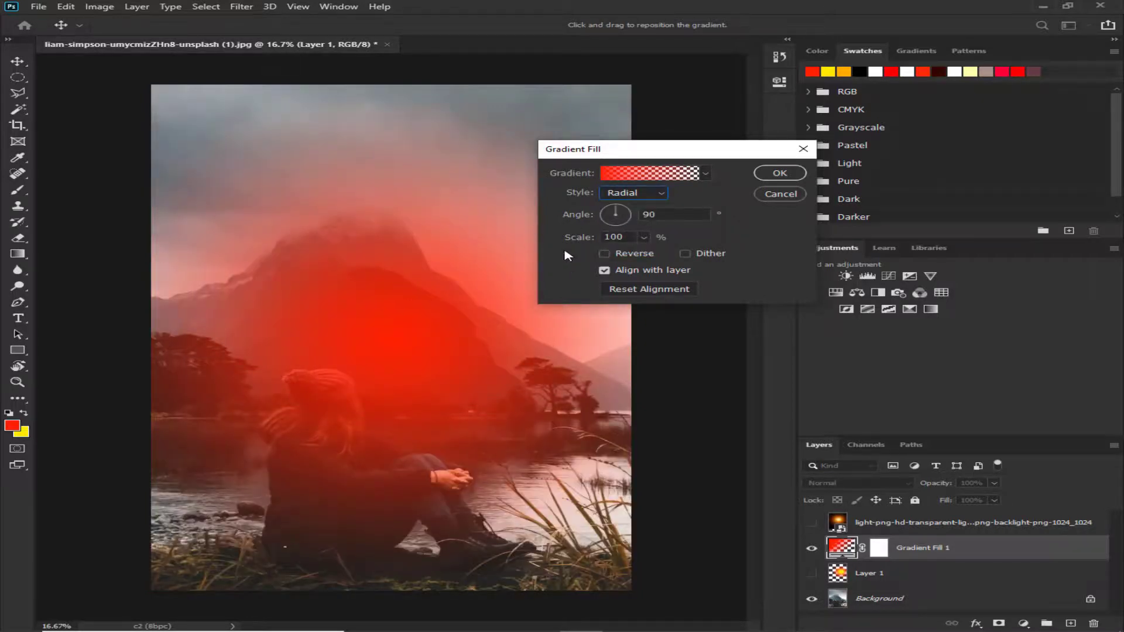
{"action": "mouse_move", "coordinate": [595, 244]}
{"action": "left_mouse_down"}
{"action": "mouse_move", "coordinate": [527, 243]}
{"action": "mouse_move", "coordinate": [596, 237]}
{"action": "left_mouse_up"}
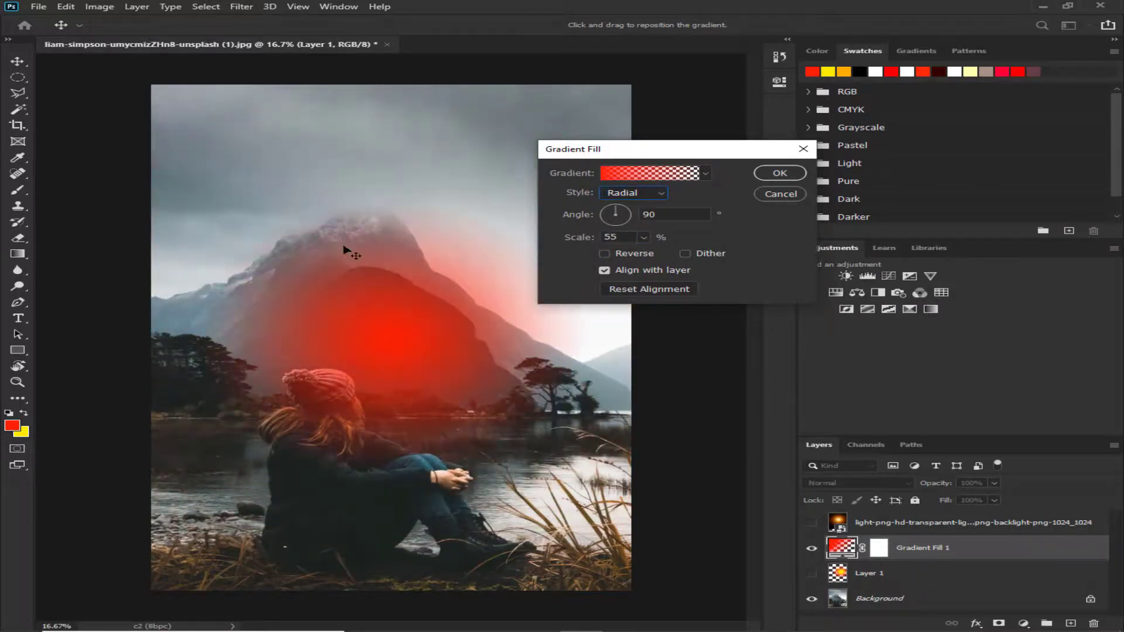
Step: Set the gradient angle to about 0° and place the red glow behind the woman
{"action": "left_click_drag", "start_coordinate": [381, 275], "coordinate": [220, 105]}
{"action": "mouse_move", "coordinate": [514, 114]}
{"action": "left_mouse_down"}
{"action": "mouse_move", "coordinate": [590, 100]}
{"action": "mouse_move", "coordinate": [214, 106]}
{"action": "mouse_move", "coordinate": [397, 174]}
{"action": "mouse_move", "coordinate": [389, 231]}
{"action": "mouse_move", "coordinate": [442, 301]}
{"action": "mouse_move", "coordinate": [481, 296]}
{"action": "left_mouse_up"}
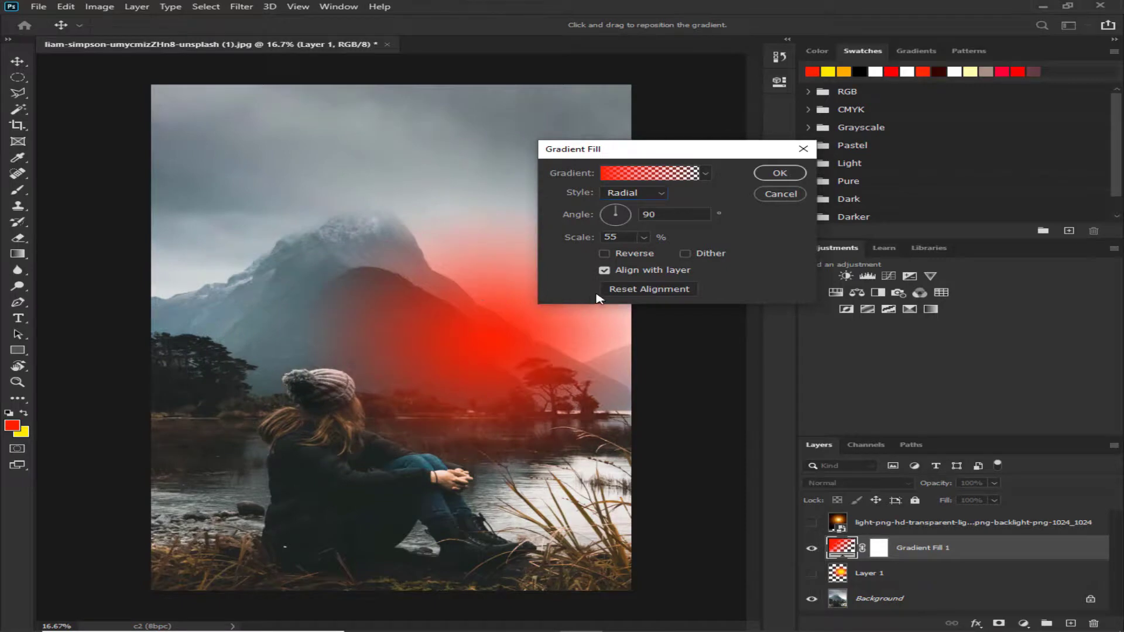
{"action": "left_click", "coordinate": [621, 254]}
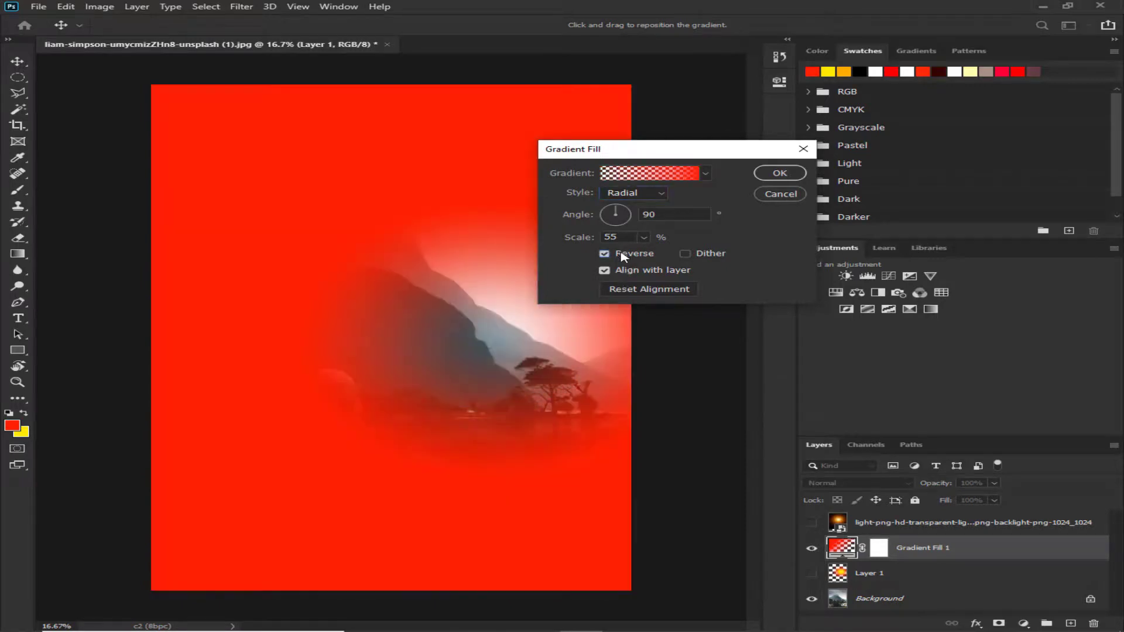
{"action": "left_click", "coordinate": [622, 255]}
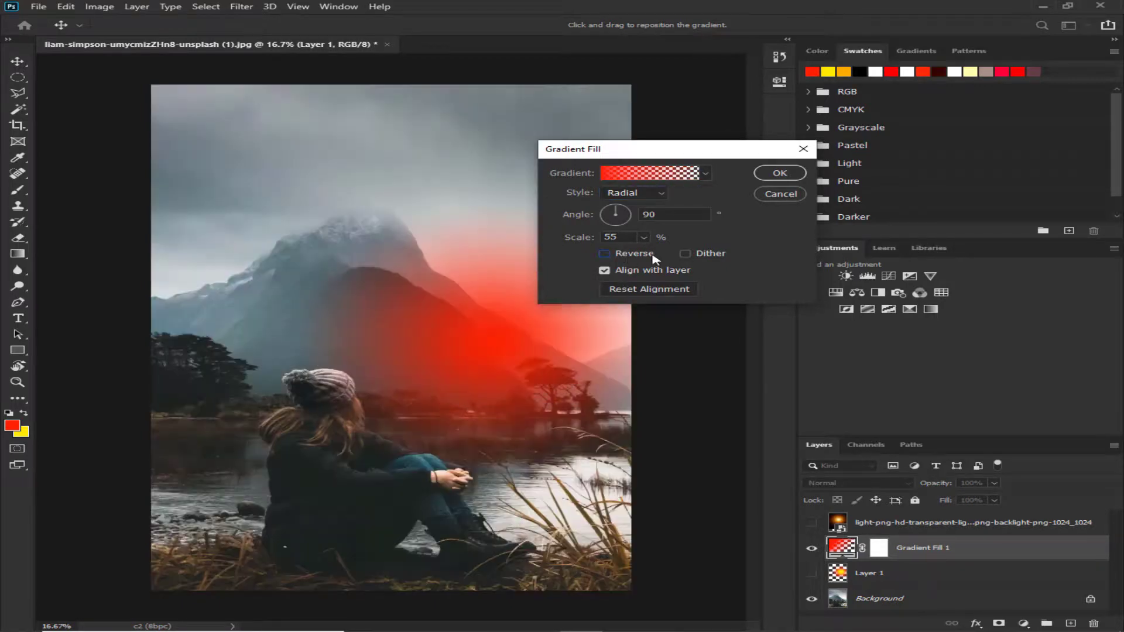
{"action": "left_click", "coordinate": [627, 218]}
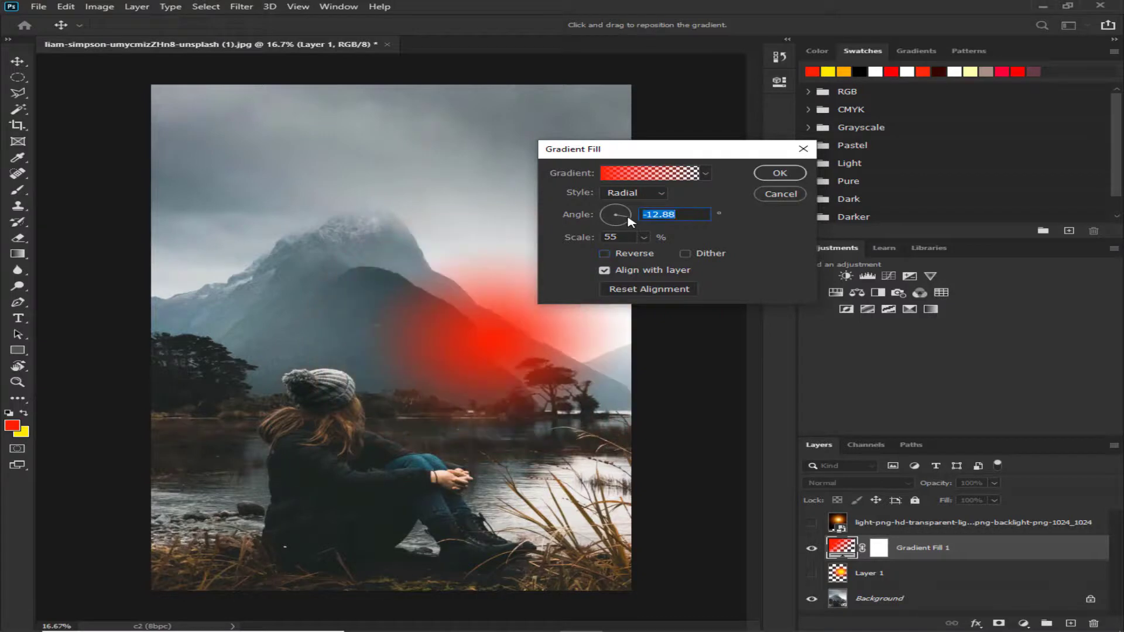
{"action": "left_click_drag", "start_coordinate": [628, 218], "coordinate": [637, 215]}
{"action": "left_click_drag", "start_coordinate": [461, 342], "coordinate": [408, 401]}
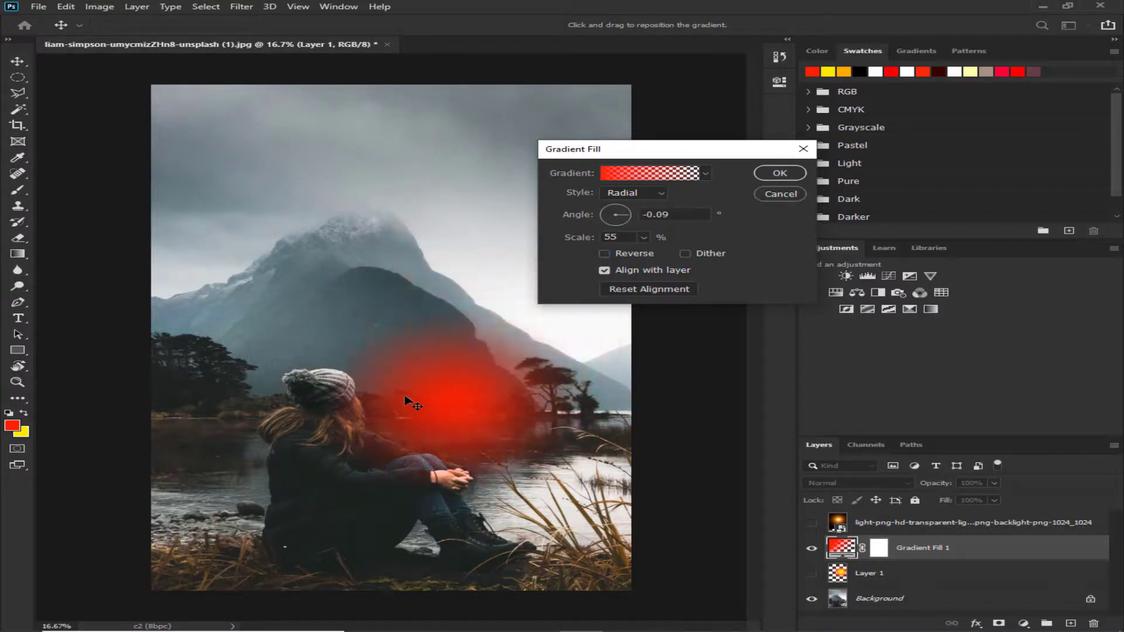
{"action": "left_click", "coordinate": [797, 175]}
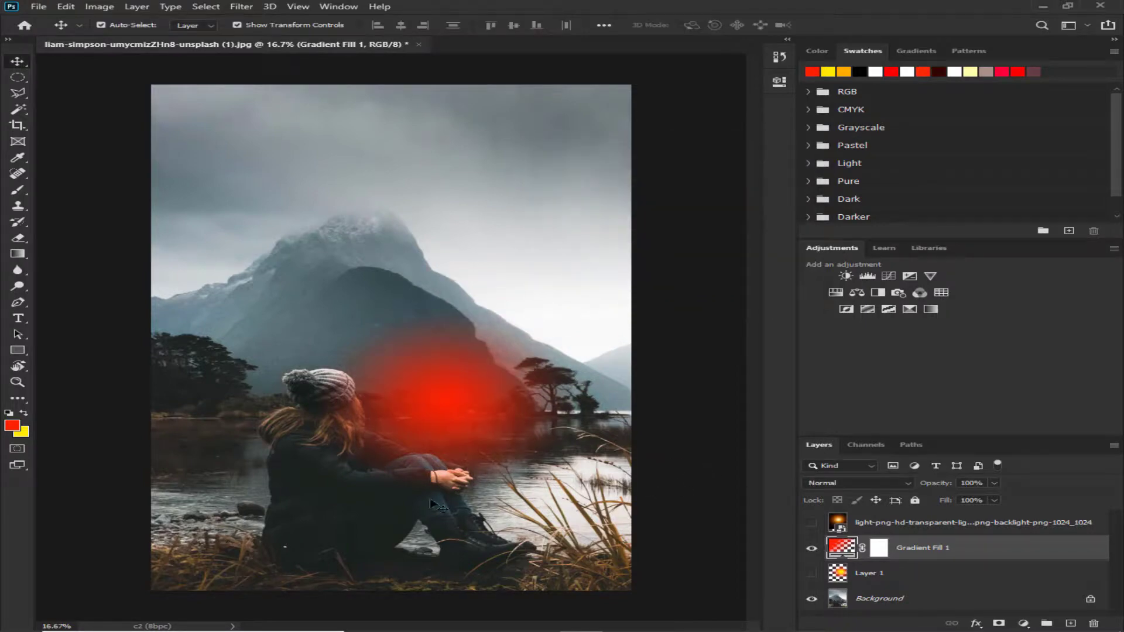
Step: Set the Gradient Fill 1 layer's blend mode to Divide, turning the glow cyan
{"action": "scroll", "coordinate": [522, 503], "scroll_direction": "up", "scroll_amount": 3}
{"action": "scroll", "coordinate": [522, 504], "scroll_direction": "down", "scroll_amount": 2}
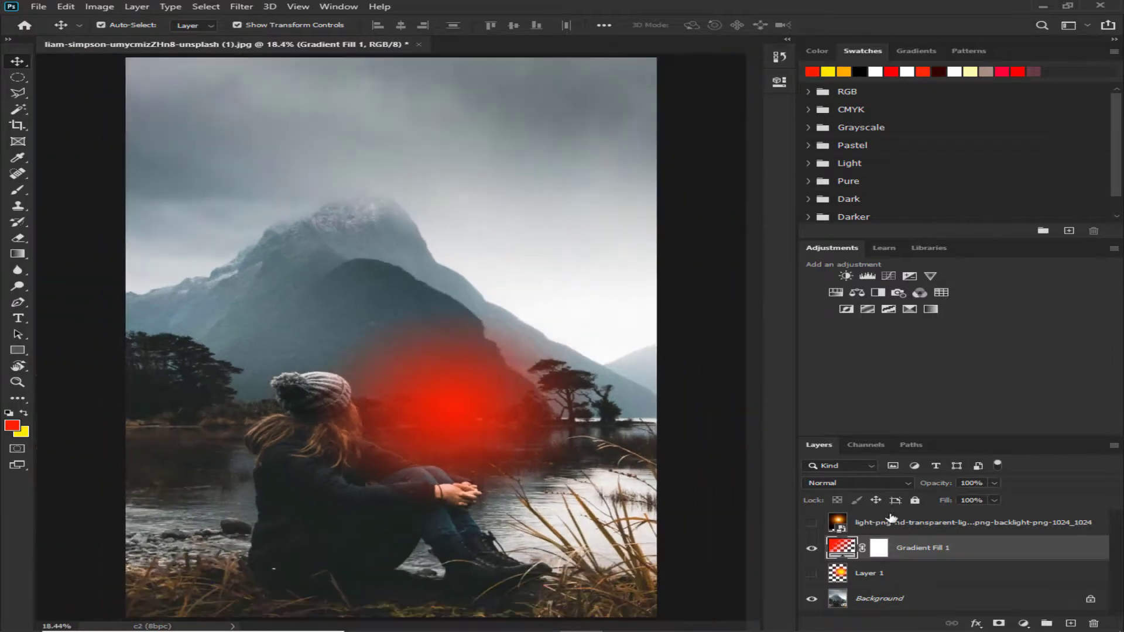
{"action": "left_click", "coordinate": [900, 483]}
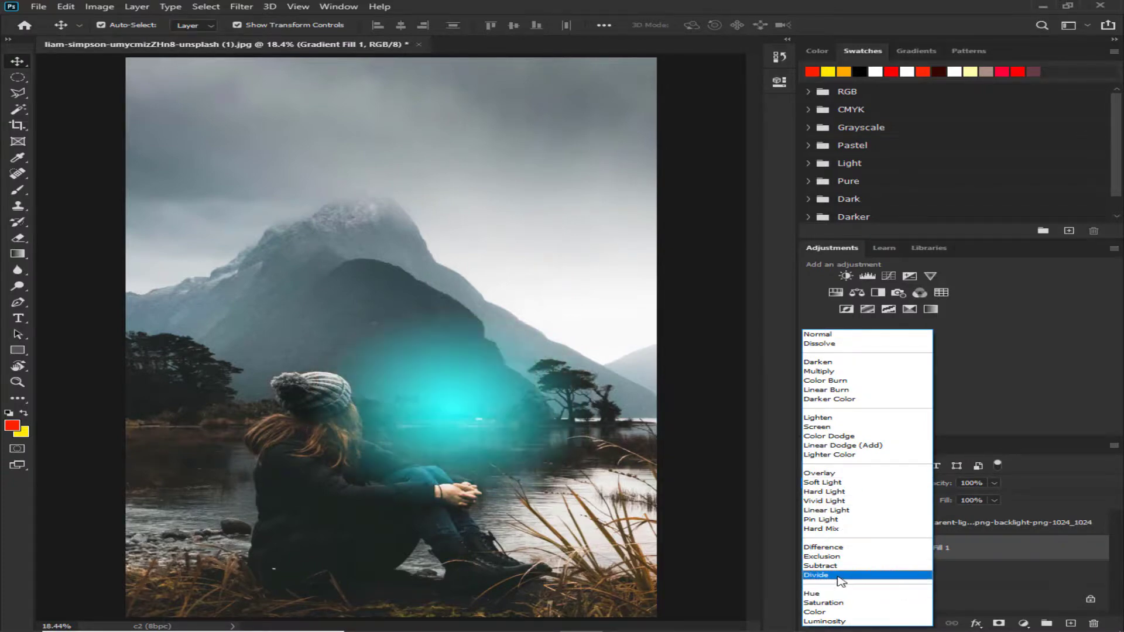
{"action": "left_click", "coordinate": [840, 576]}
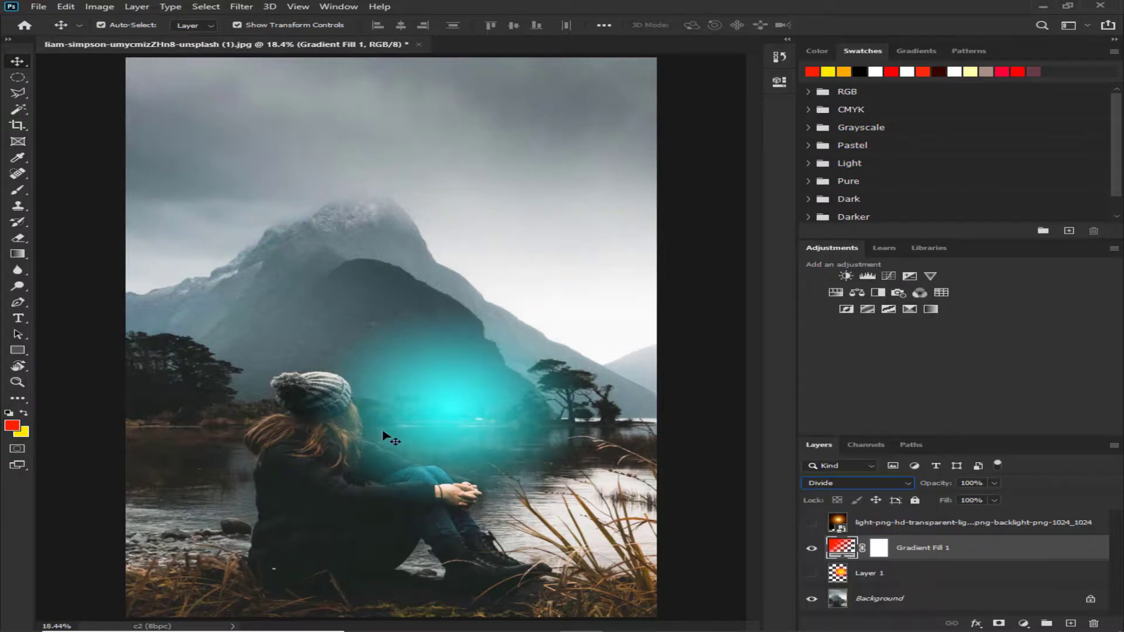
{"action": "double_click", "coordinate": [984, 547]}
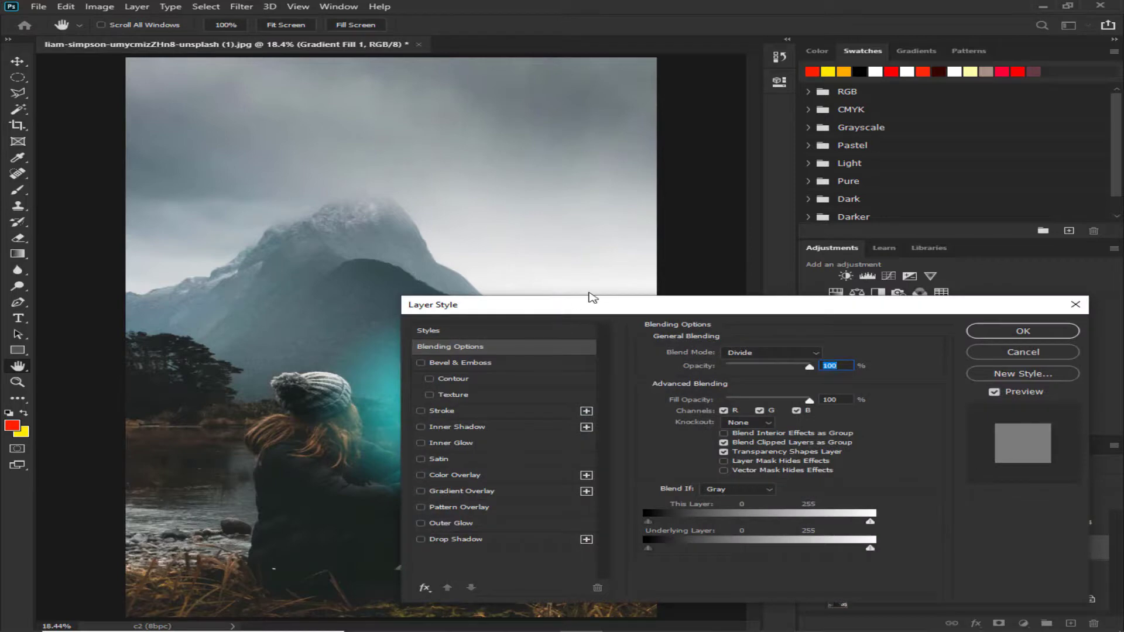
{"action": "left_click", "coordinate": [1031, 352]}
{"action": "double_click", "coordinate": [836, 546]}
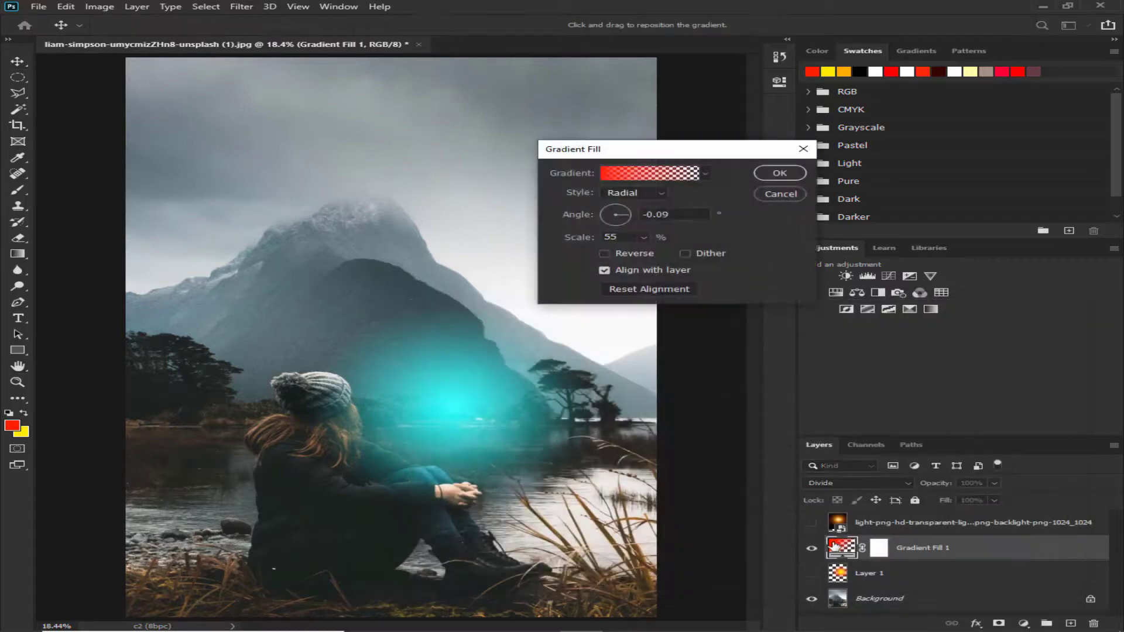
{"action": "mouse_move", "coordinate": [475, 381]}
{"action": "left_mouse_down"}
{"action": "mouse_move", "coordinate": [468, 134]}
{"action": "mouse_move", "coordinate": [208, 59]}
{"action": "left_mouse_up"}
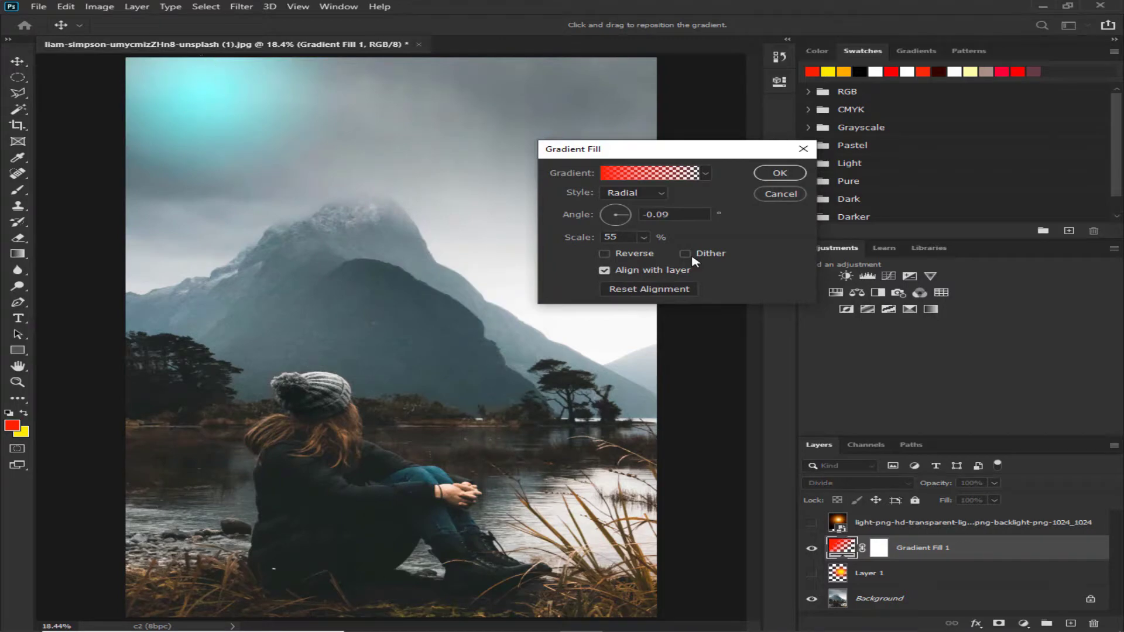
{"action": "double_click", "coordinate": [610, 237]}
{"action": "type", "text": "80"}
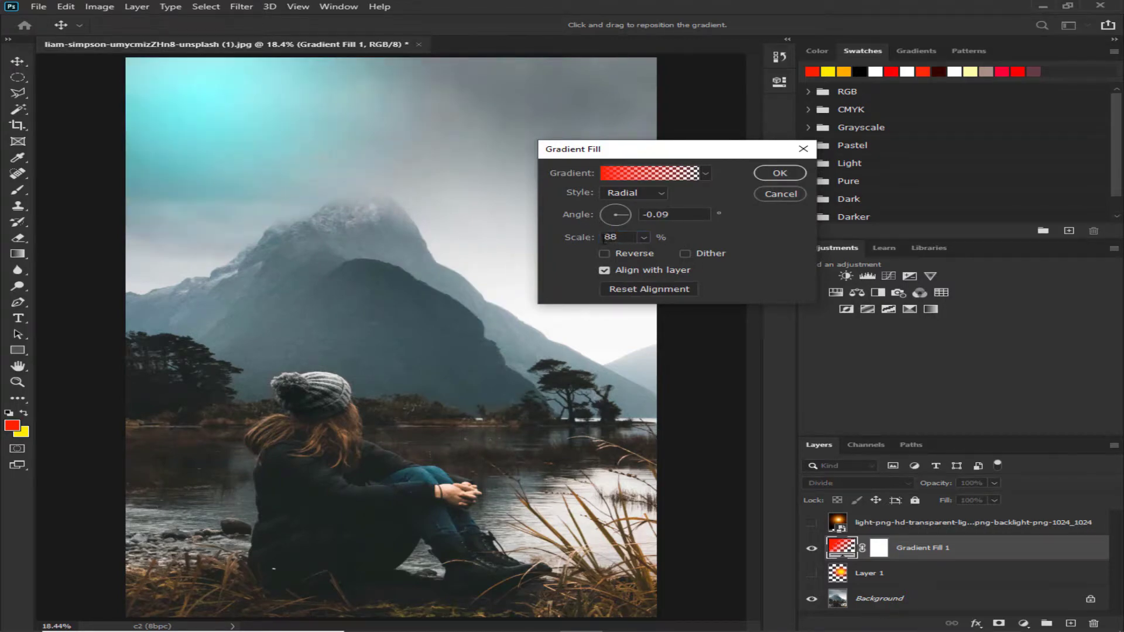
{"action": "double_click", "coordinate": [611, 237]}
{"action": "type", "text": "100"}
{"action": "mouse_move", "coordinate": [425, 161]}
{"action": "left_mouse_down"}
{"action": "mouse_move", "coordinate": [572, 126]}
{"action": "mouse_move", "coordinate": [191, 314]}
{"action": "left_mouse_up"}
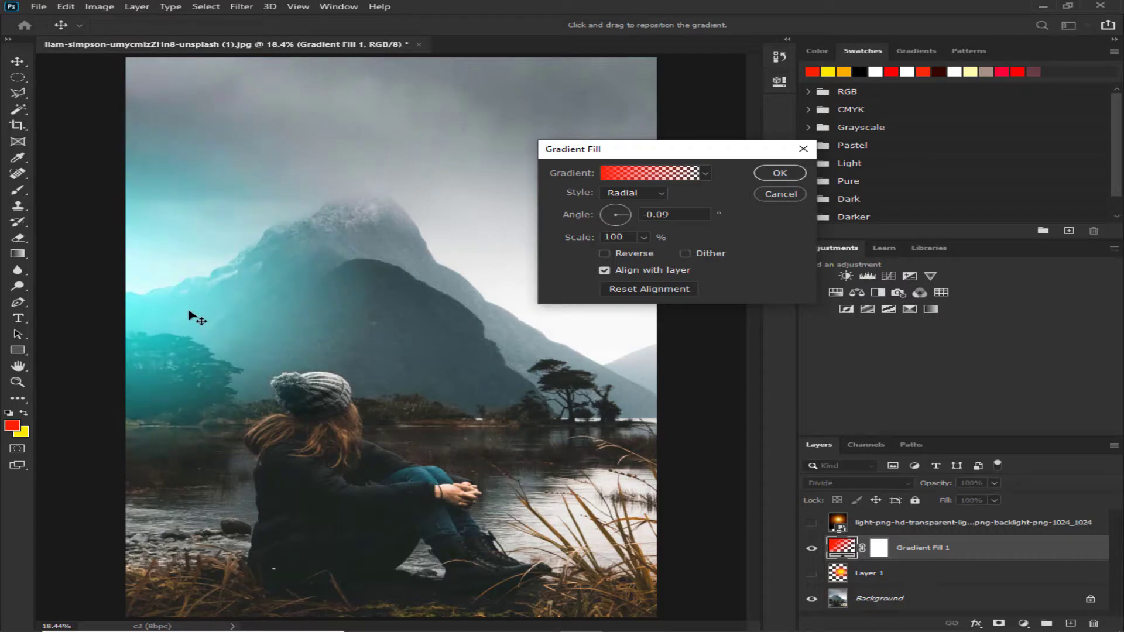
{"action": "left_click", "coordinate": [772, 175]}
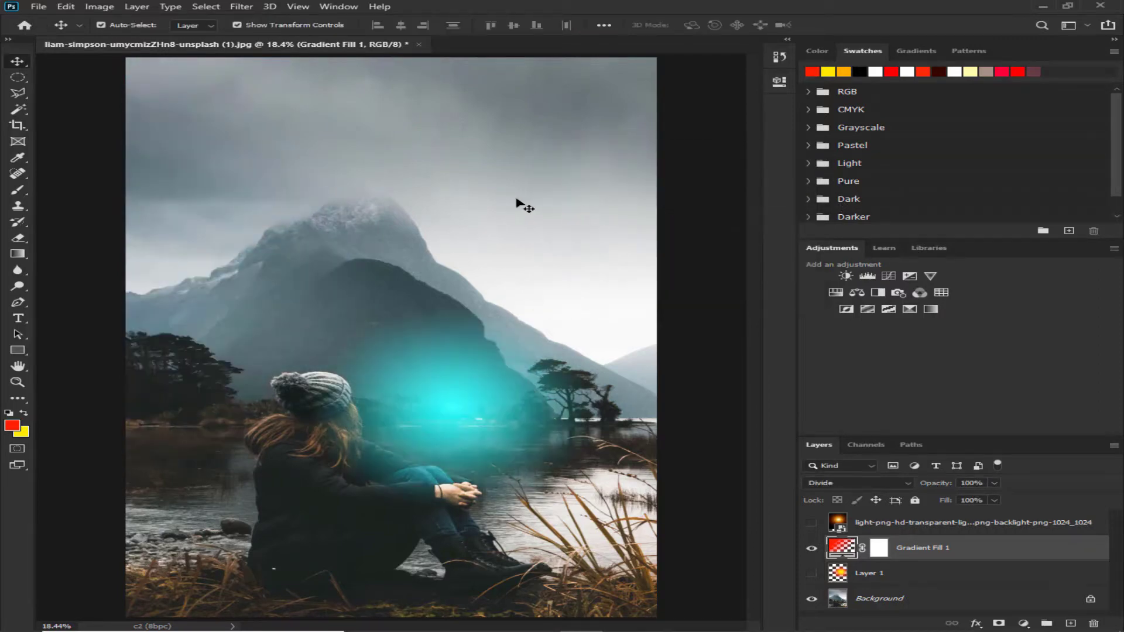
{"action": "key", "text": "ctrl+plus"}
{"action": "key", "text": "ctrl+plus"}
{"action": "key", "text": "ctrl+minus"}
{"action": "key", "text": "ctrl+minus"}
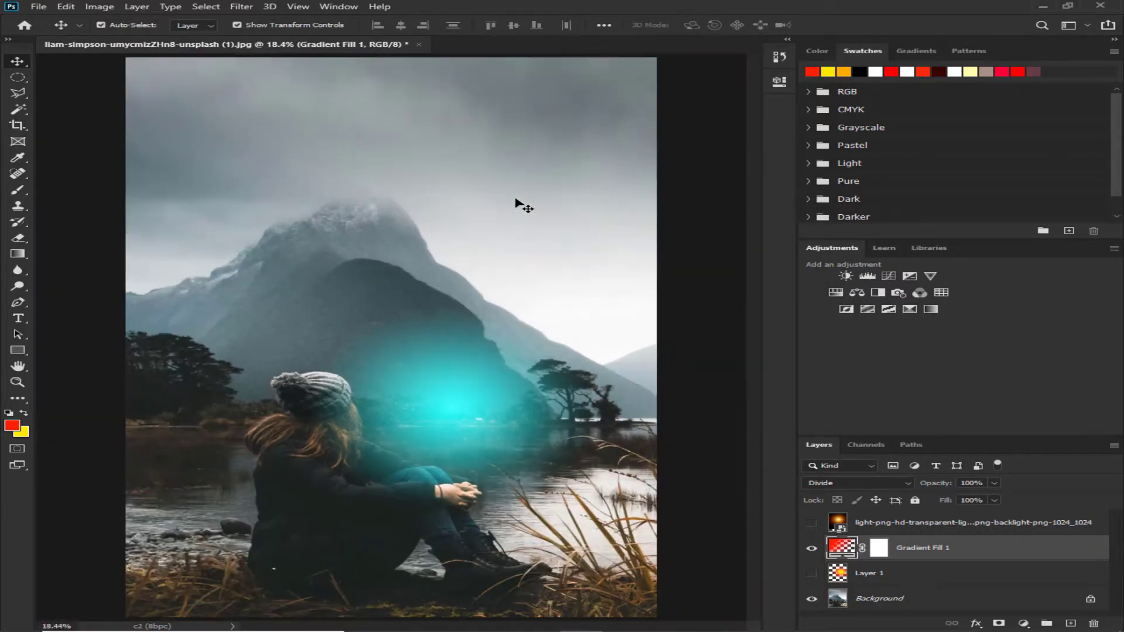